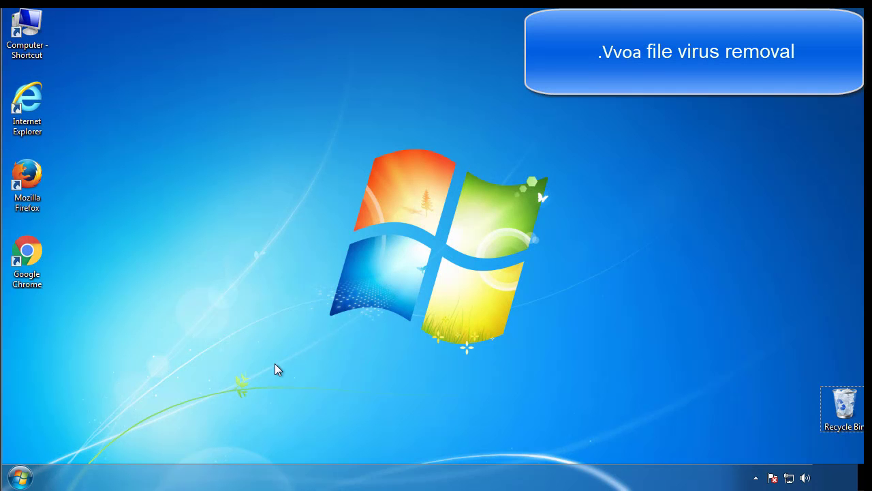
Step: Launch System Configuration by searching 'msconfig' from the Start menu
{"action": "left_click", "coordinate": [26, 477]}
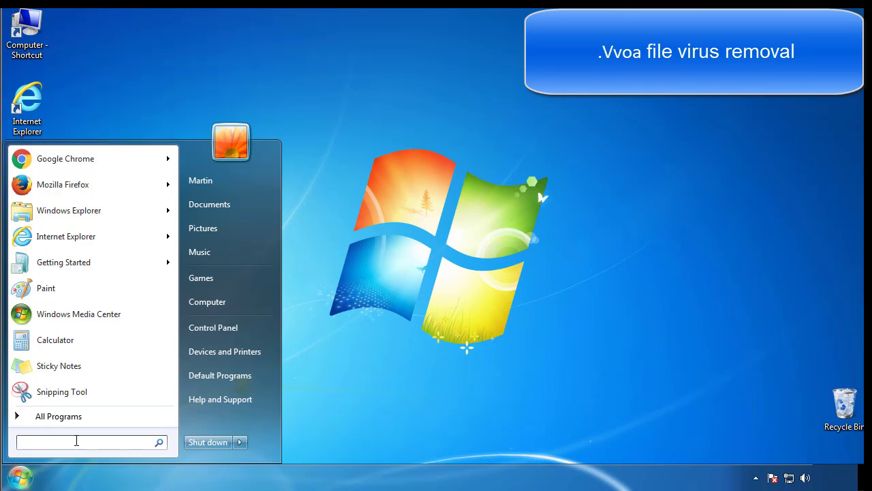
{"action": "type", "text": "msconfig"}
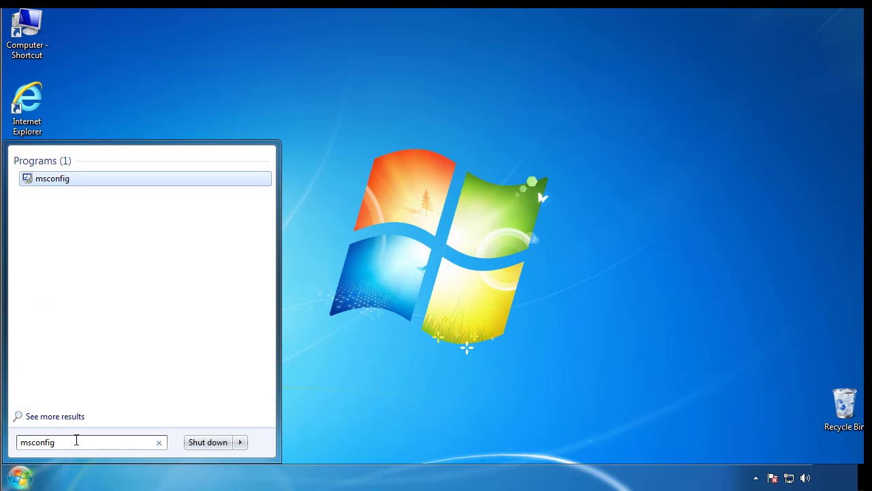
{"action": "key", "text": "Return"}
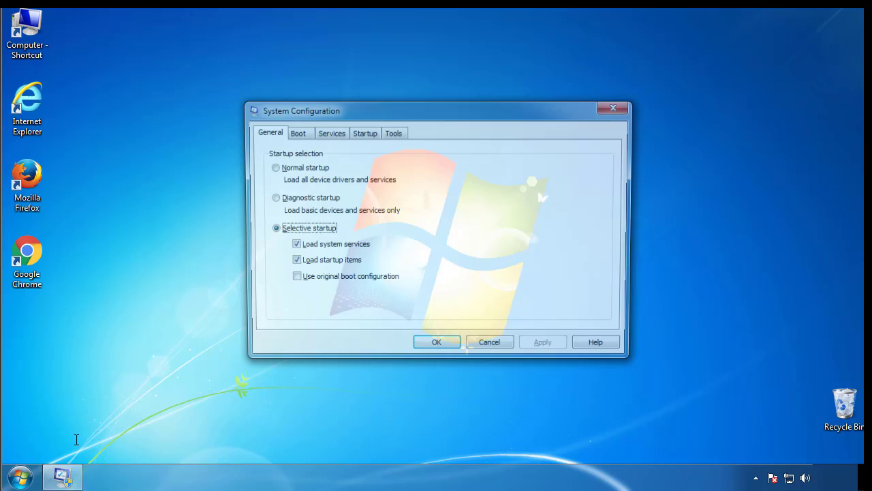
Step: Enable Minimal safe boot on the Boot tab and confirm with OK
{"action": "left_click", "coordinate": [293, 134]}
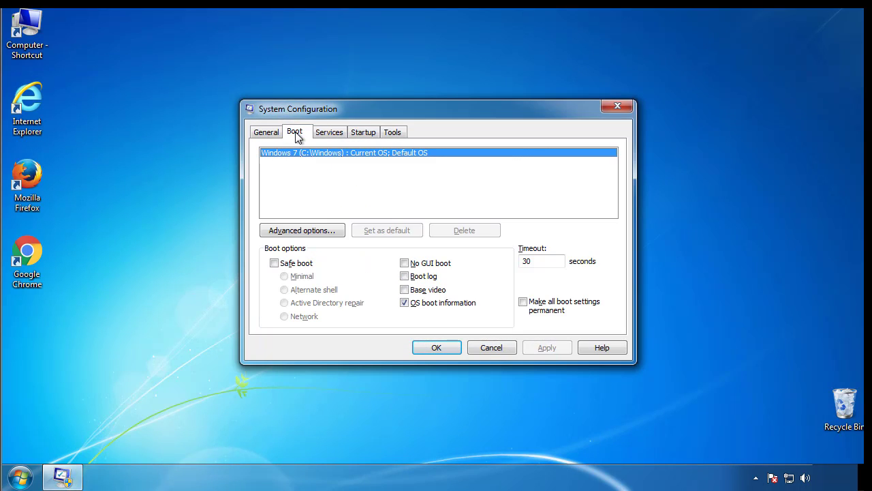
{"action": "left_click", "coordinate": [274, 263]}
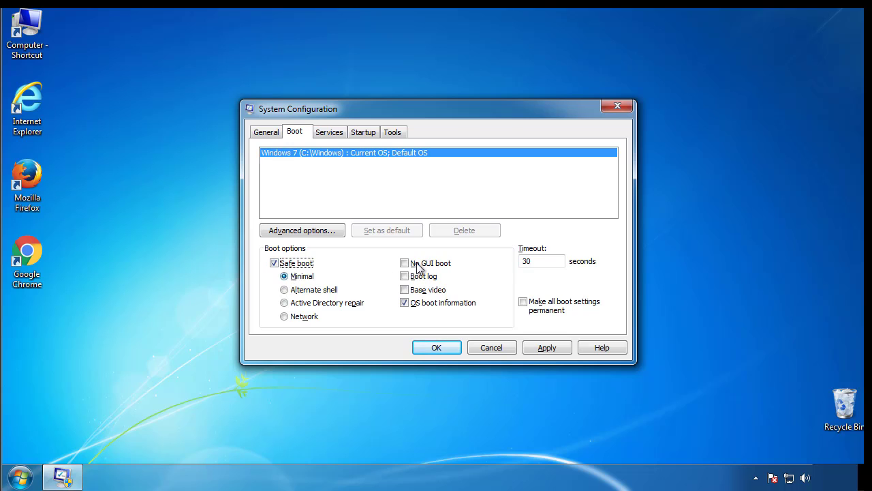
{"action": "left_click", "coordinate": [442, 348]}
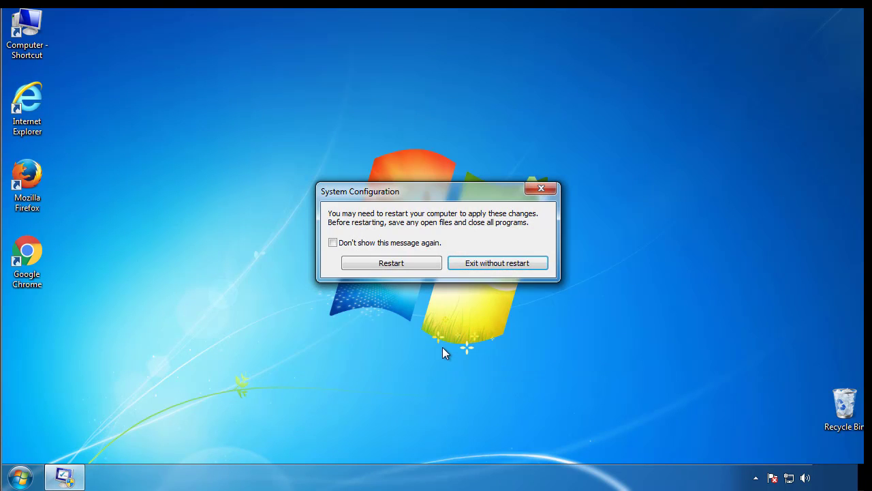
Step: Restart into Safe Mode, dismiss the Safe Mode help window, and open Control Panel
{"action": "left_click", "coordinate": [394, 264]}
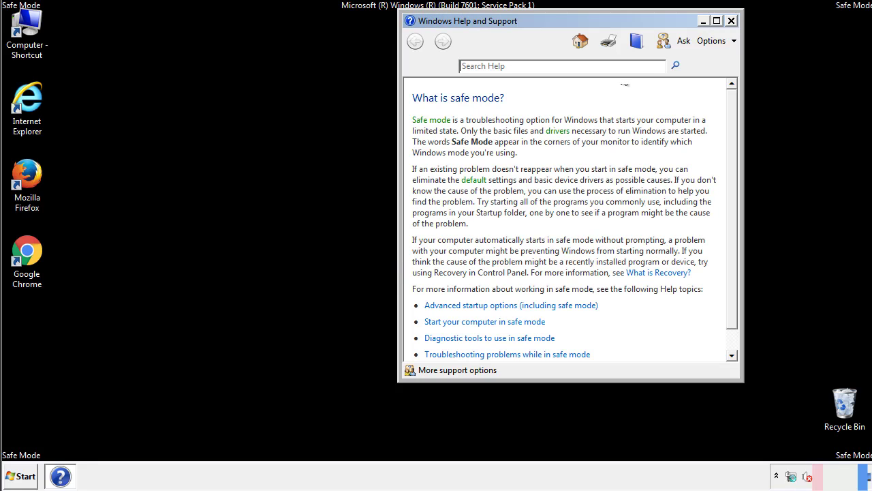
{"action": "left_click", "coordinate": [732, 21]}
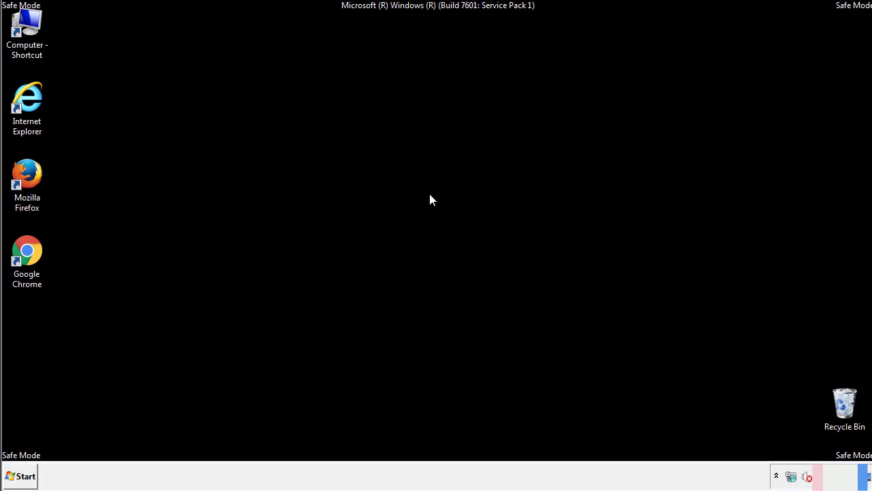
{"action": "left_click", "coordinate": [26, 475]}
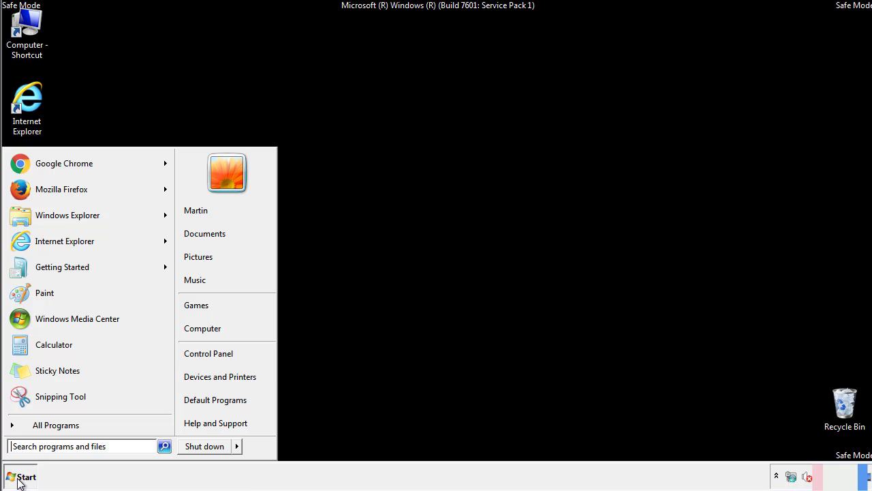
{"action": "left_click", "coordinate": [218, 352]}
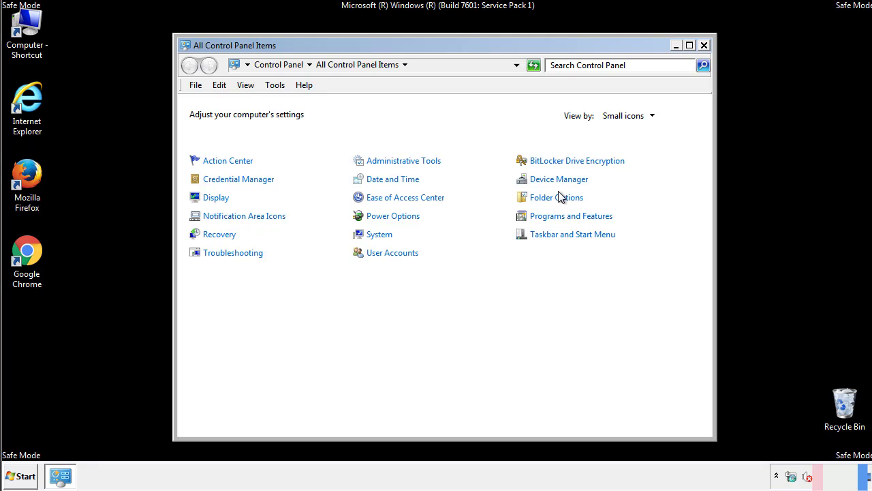
Step: Set Folder Options to show hidden files, folders and drives
{"action": "left_click", "coordinate": [557, 198]}
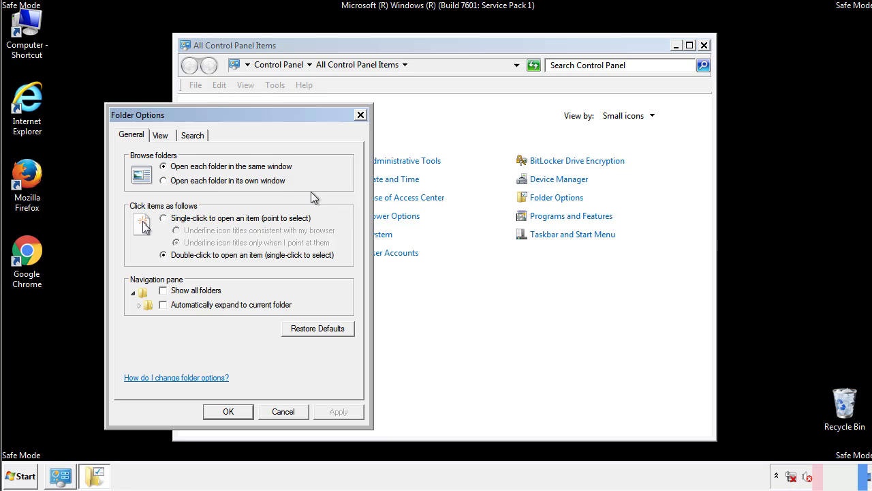
{"action": "left_click", "coordinate": [162, 138]}
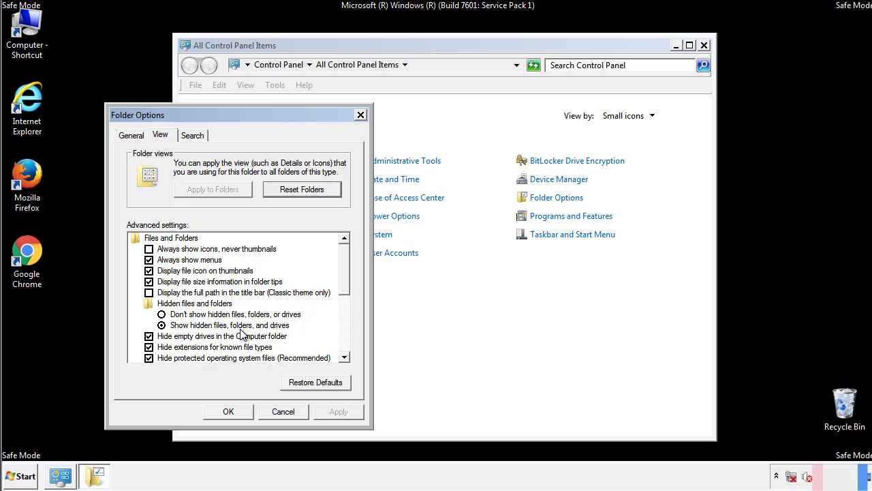
{"action": "left_click", "coordinate": [235, 410]}
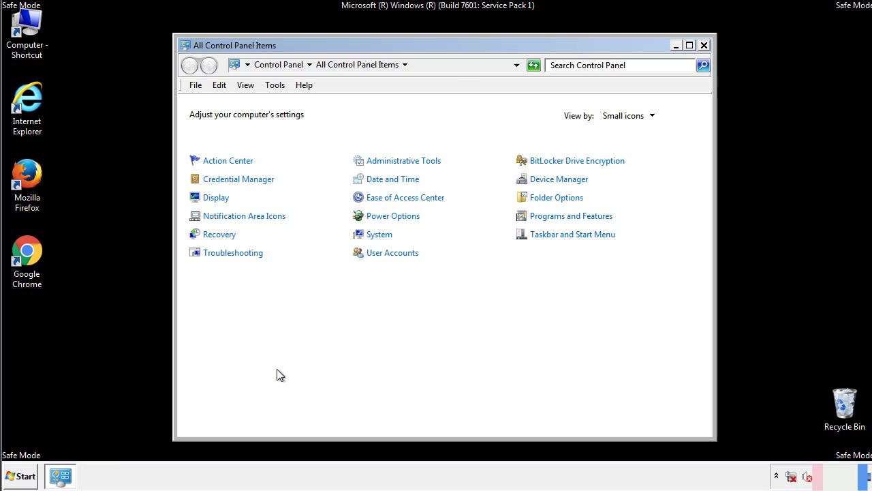
Step: Close Control Panel and browse from Computer into C:\Windows
{"action": "left_click", "coordinate": [704, 45]}
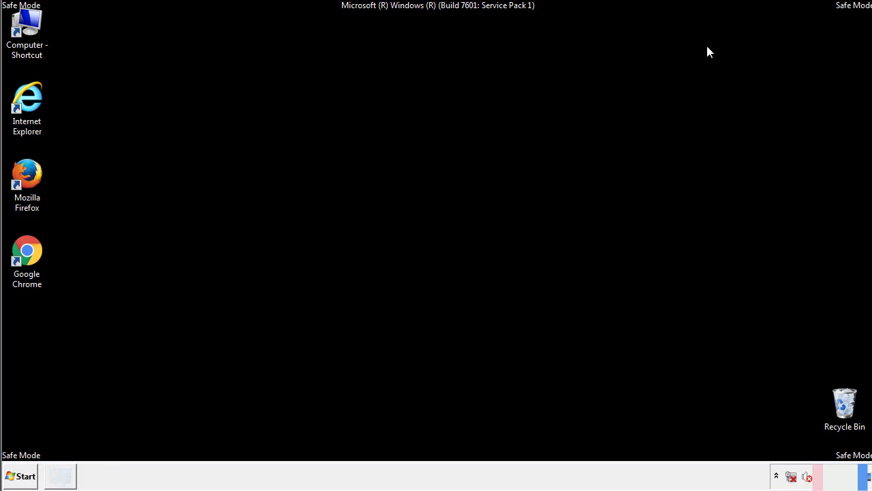
{"action": "double_click", "coordinate": [36, 24]}
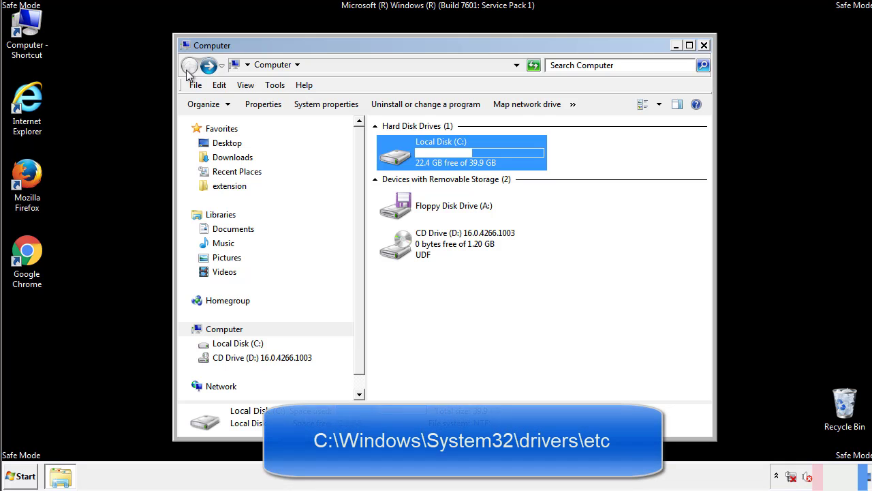
{"action": "double_click", "coordinate": [392, 154]}
{"action": "left_click", "coordinate": [398, 251]}
{"action": "double_click", "coordinate": [398, 251]}
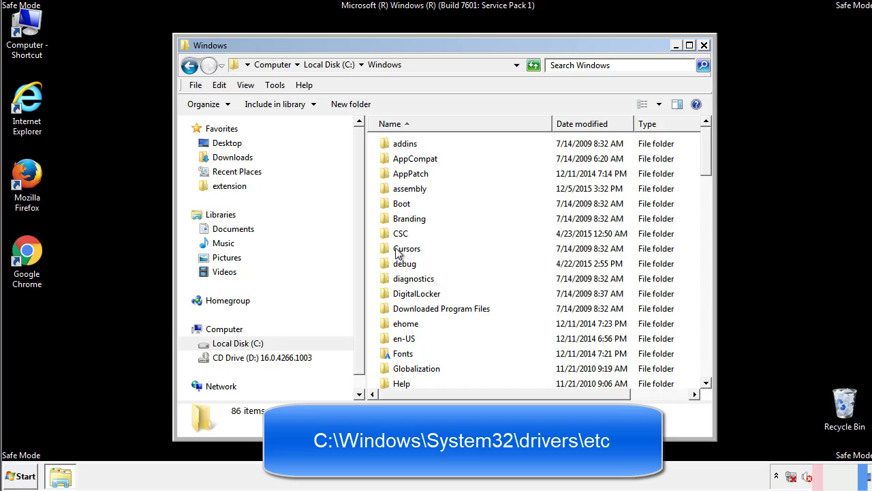
Step: Go through System32\drivers\etc and open the hosts file
{"action": "scroll", "coordinate": [401, 306], "scroll_direction": "down", "scroll_amount": 2}
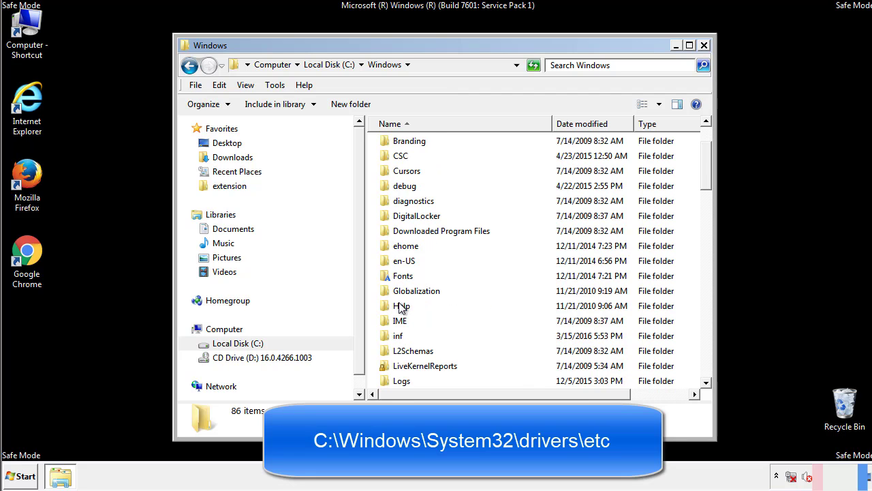
{"action": "scroll", "coordinate": [400, 308], "scroll_direction": "down", "scroll_amount": 8}
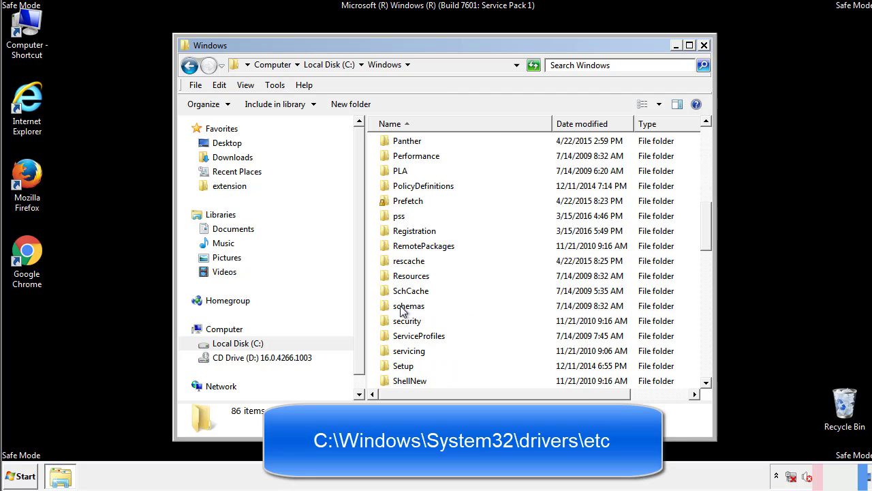
{"action": "scroll", "coordinate": [402, 310], "scroll_direction": "down", "scroll_amount": 2}
{"action": "left_click", "coordinate": [415, 353]}
{"action": "double_click", "coordinate": [415, 353]}
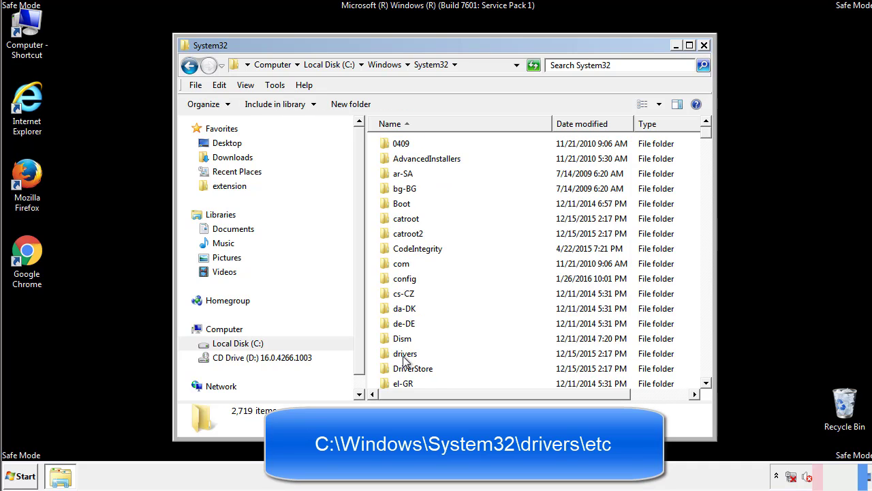
{"action": "double_click", "coordinate": [405, 354]}
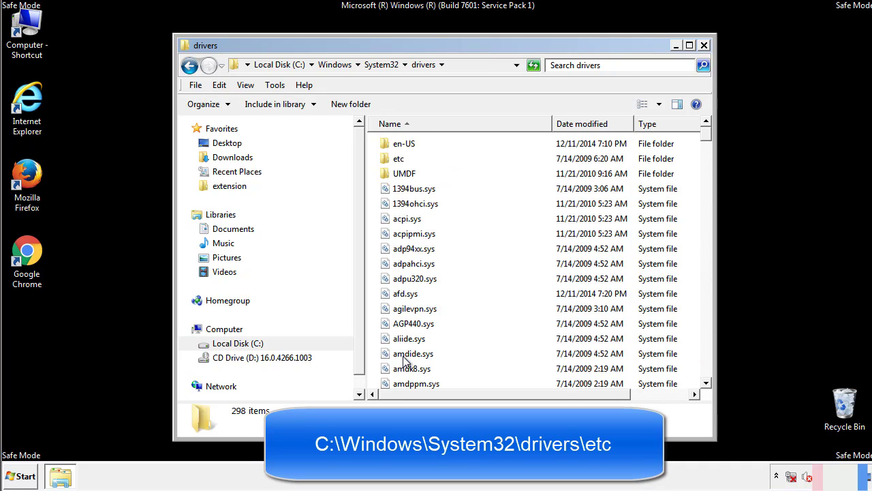
{"action": "double_click", "coordinate": [392, 162]}
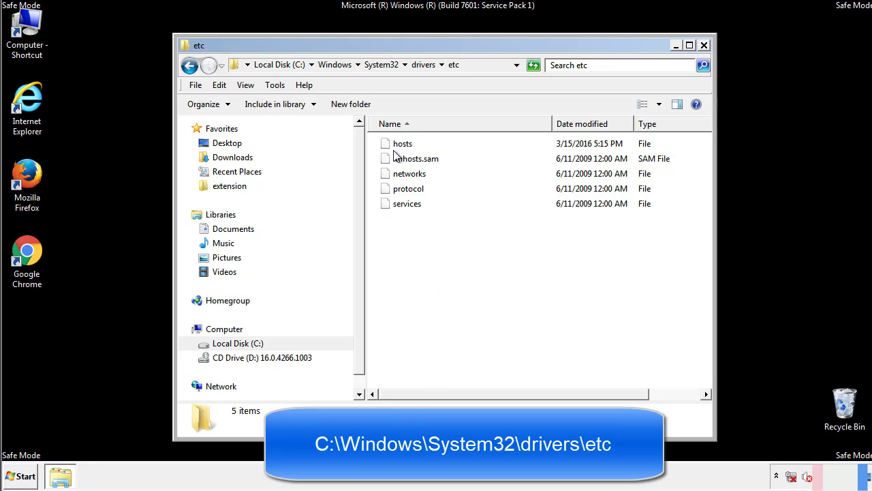
{"action": "double_click", "coordinate": [397, 146]}
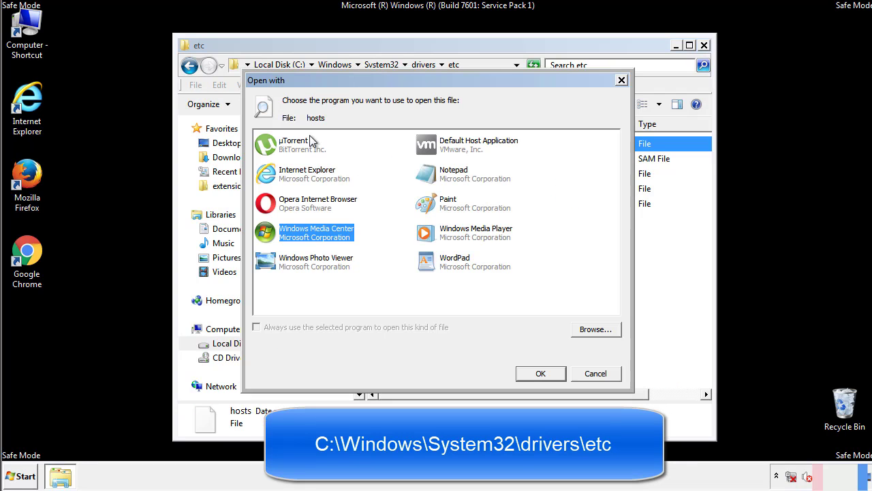
Step: Open hosts in Notepad and move its window fully on screen
{"action": "left_click", "coordinate": [441, 178]}
{"action": "left_click", "coordinate": [540, 373]}
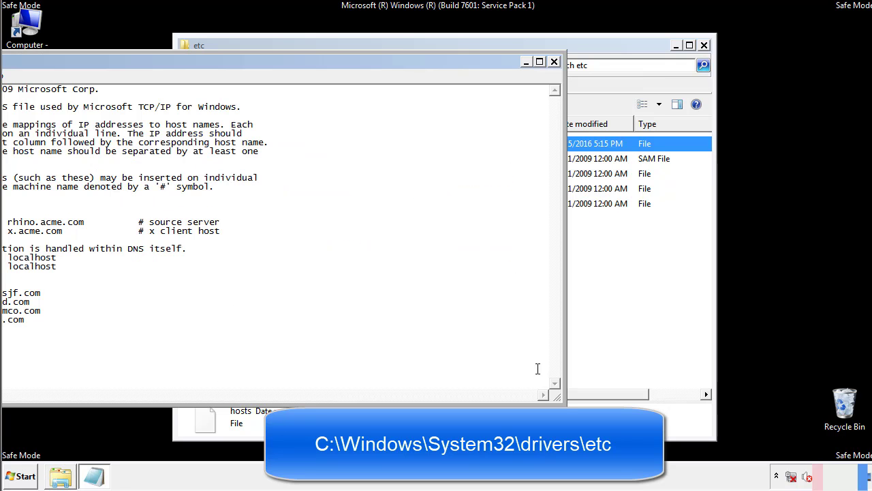
{"action": "left_click_drag", "start_coordinate": [356, 61], "coordinate": [555, 74]}
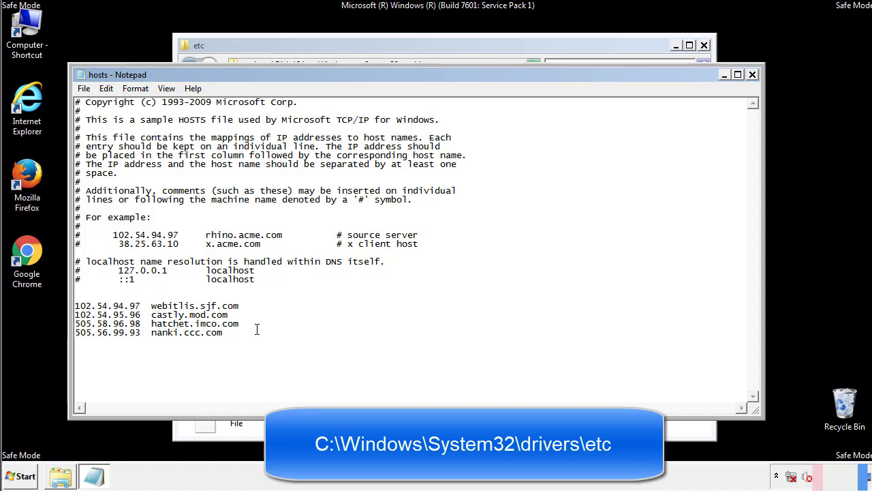
Step: Delete the four custom host entries, save hosts, and close the etc folder
{"action": "left_click_drag", "start_coordinate": [243, 334], "coordinate": [75, 305]}
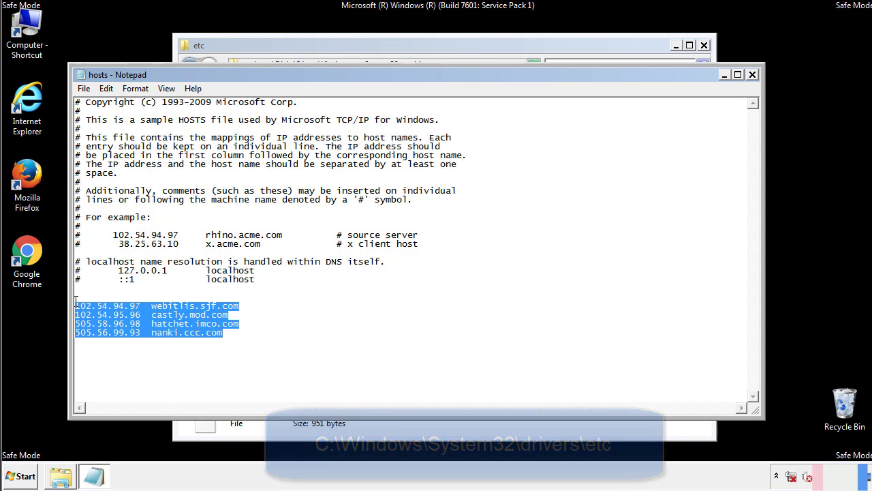
{"action": "key", "text": "Delete"}
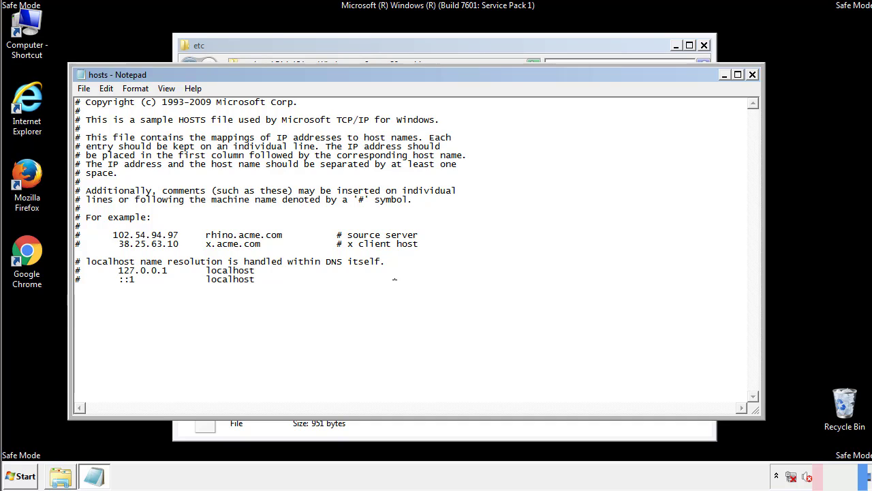
{"action": "left_click", "coordinate": [753, 75]}
{"action": "left_click", "coordinate": [385, 249]}
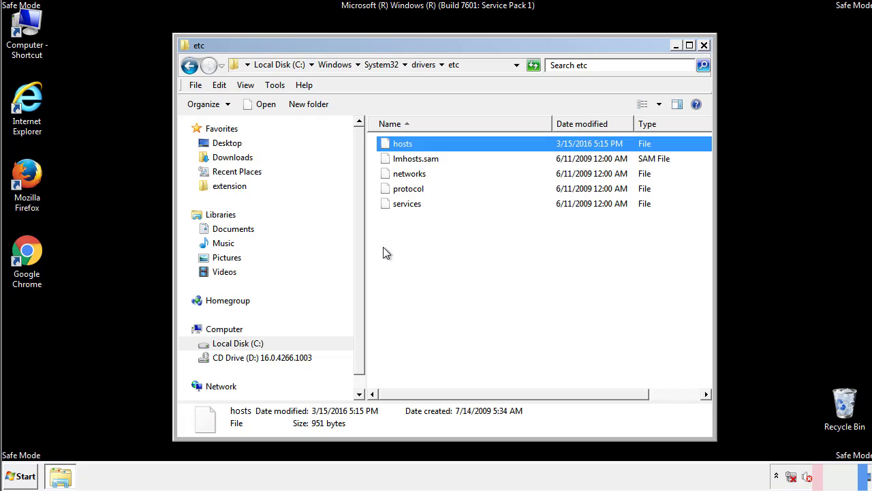
{"action": "left_click", "coordinate": [383, 248]}
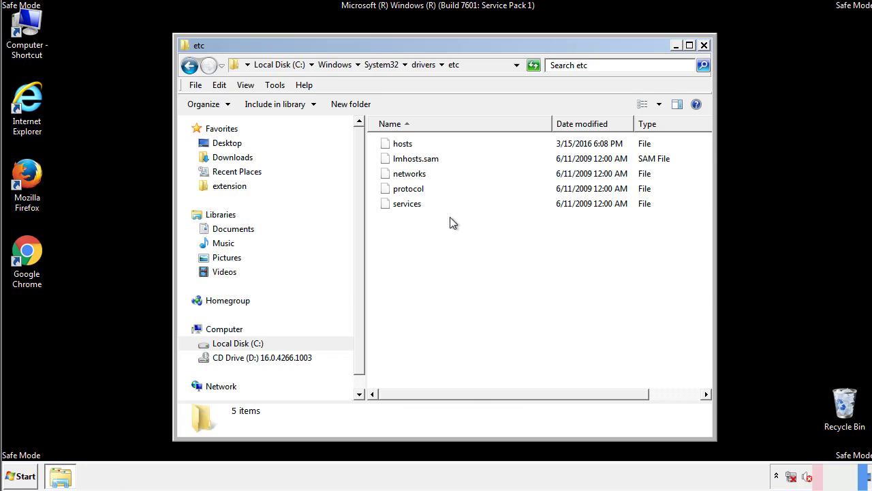
{"action": "left_click", "coordinate": [704, 46]}
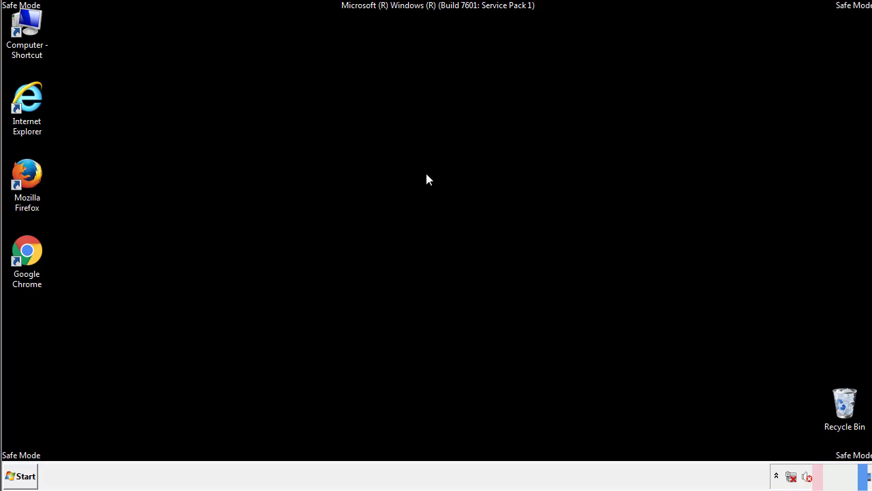
Step: Open the Startup folder from Start > All Programs
{"action": "left_click", "coordinate": [22, 476]}
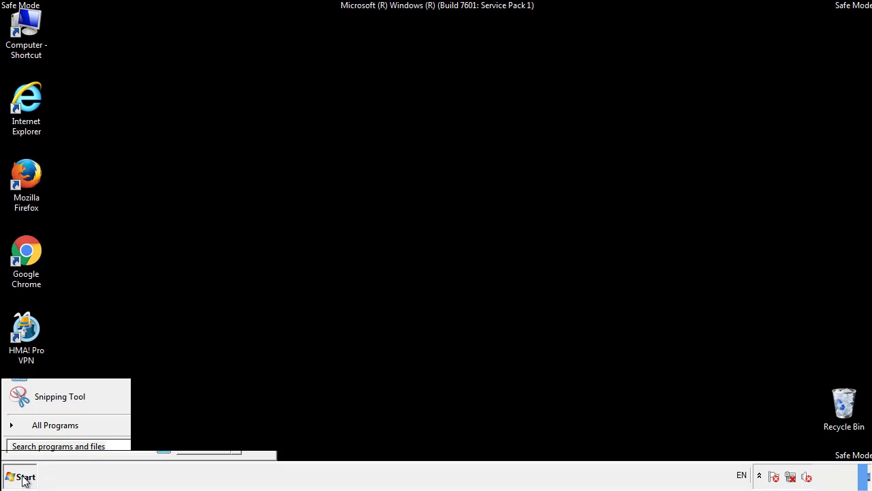
{"action": "left_click", "coordinate": [39, 430]}
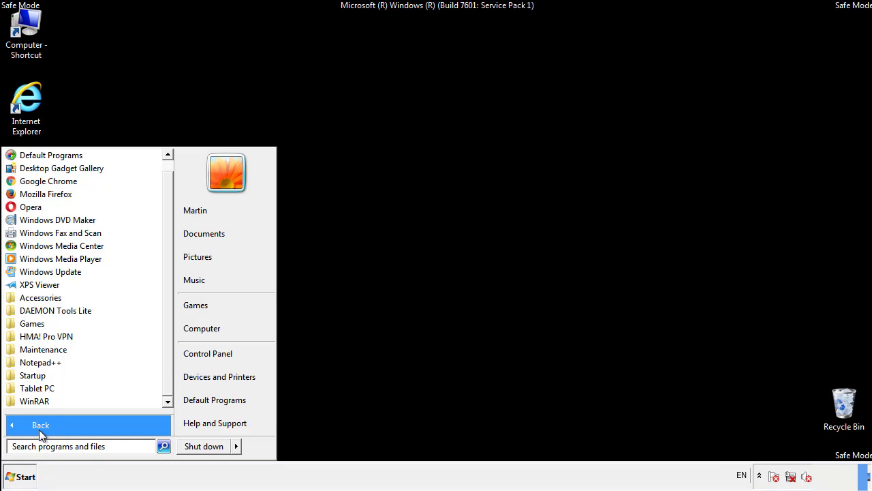
{"action": "right_click", "coordinate": [40, 373]}
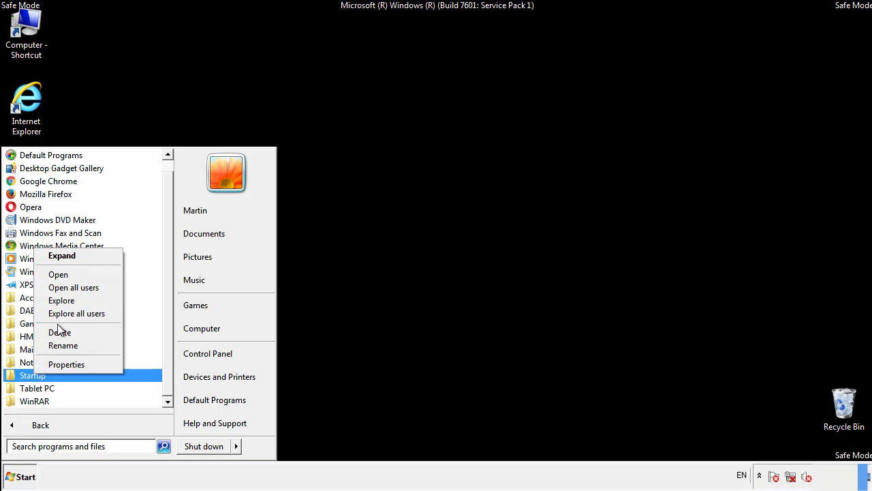
{"action": "left_click", "coordinate": [65, 274]}
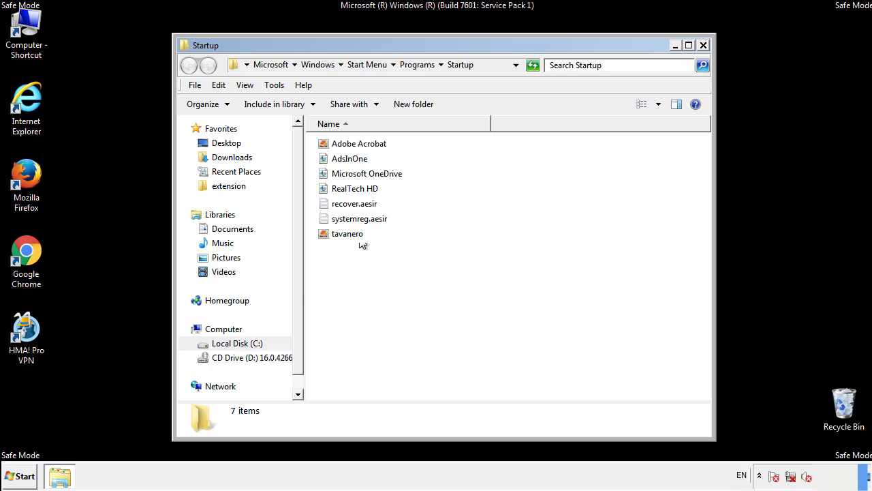
Step: Delete AdsInOne, recover.aesir, systemreg.aesir and tavanero to the Recycle Bin, then close the folder
{"action": "left_click", "coordinate": [352, 158]}
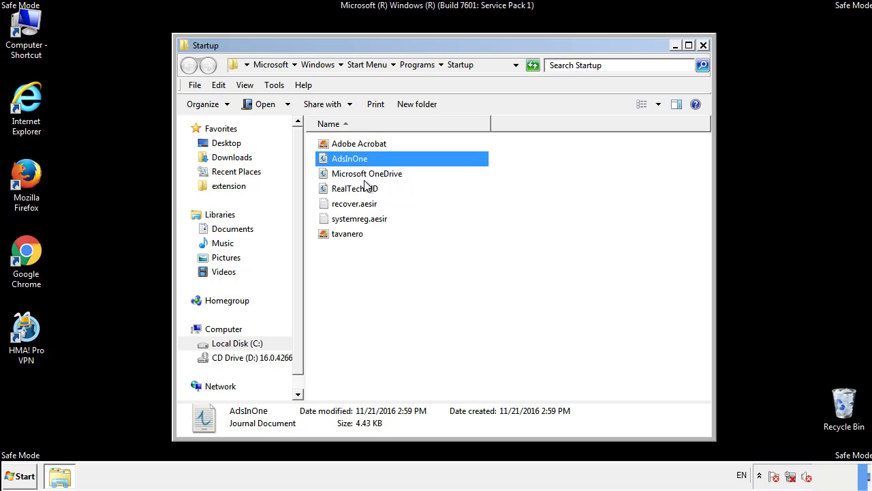
{"action": "left_click", "coordinate": [354, 204], "text": "ctrl"}
{"action": "left_click", "coordinate": [361, 218], "text": "ctrl"}
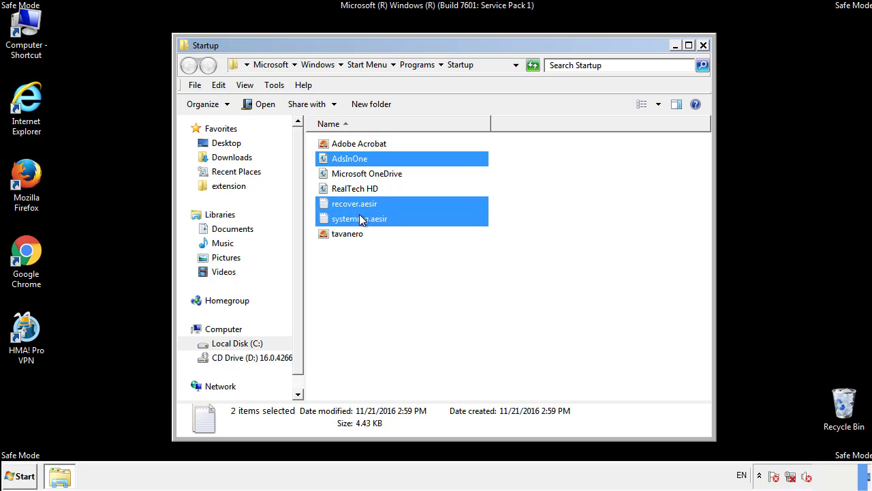
{"action": "left_click", "coordinate": [348, 234], "text": "ctrl"}
{"action": "right_click", "coordinate": [345, 235]}
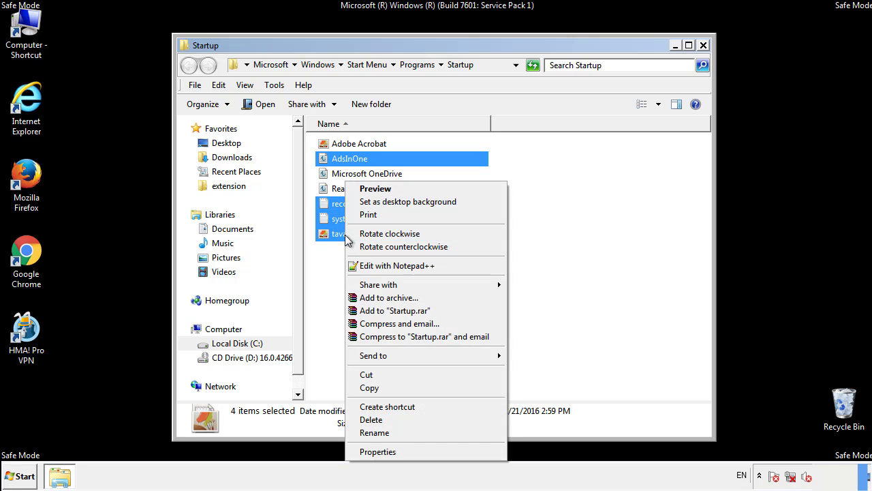
{"action": "left_click", "coordinate": [368, 419]}
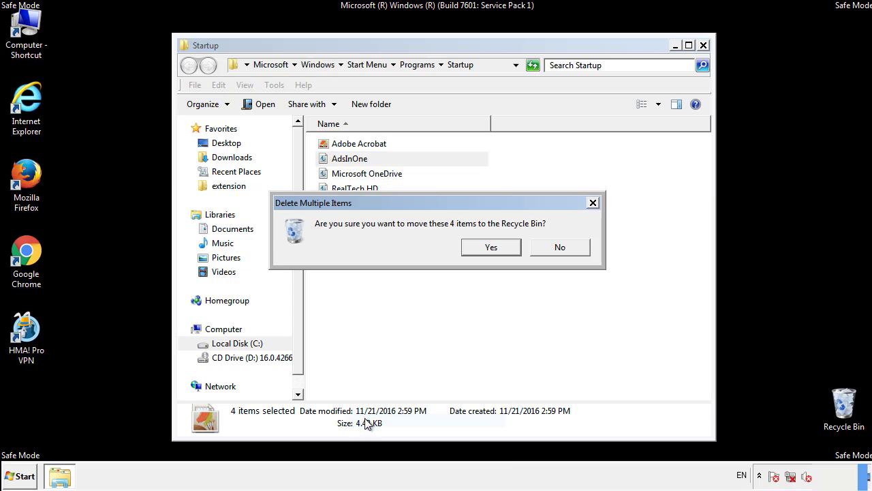
{"action": "left_click", "coordinate": [490, 248]}
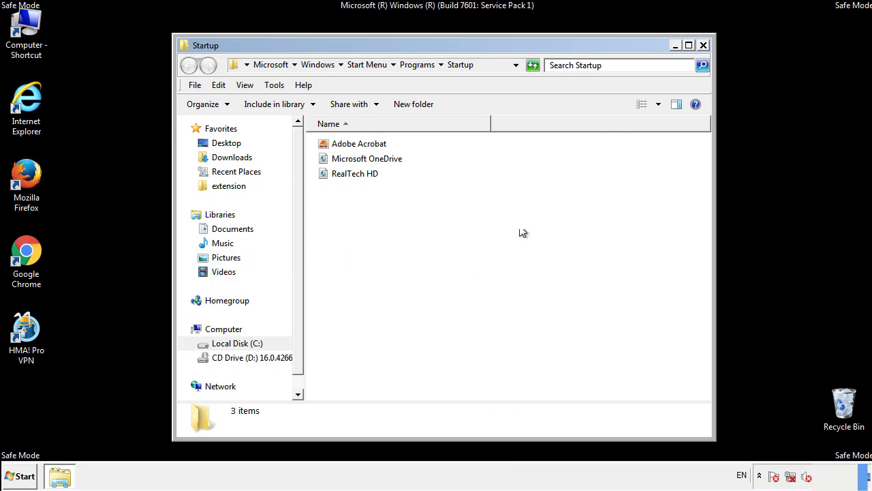
{"action": "left_click", "coordinate": [704, 47]}
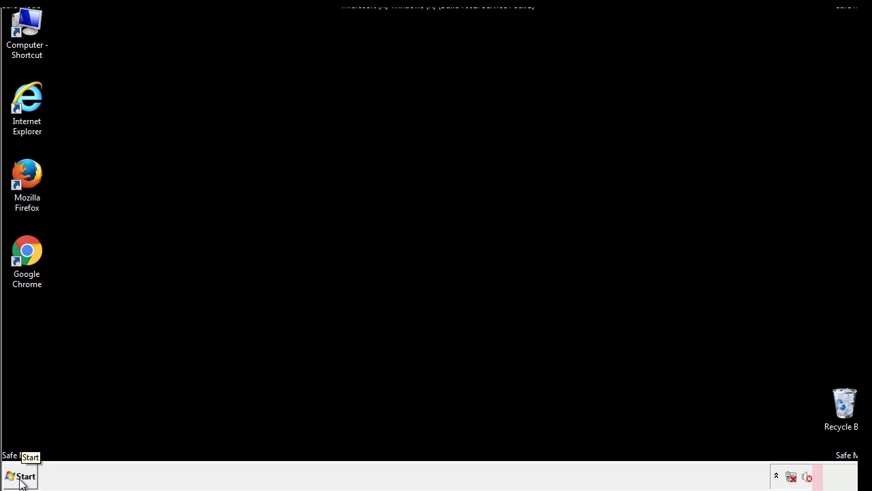
Step: Launch Registry Editor with a Start menu search for 'regedit'
{"action": "left_click", "coordinate": [21, 478]}
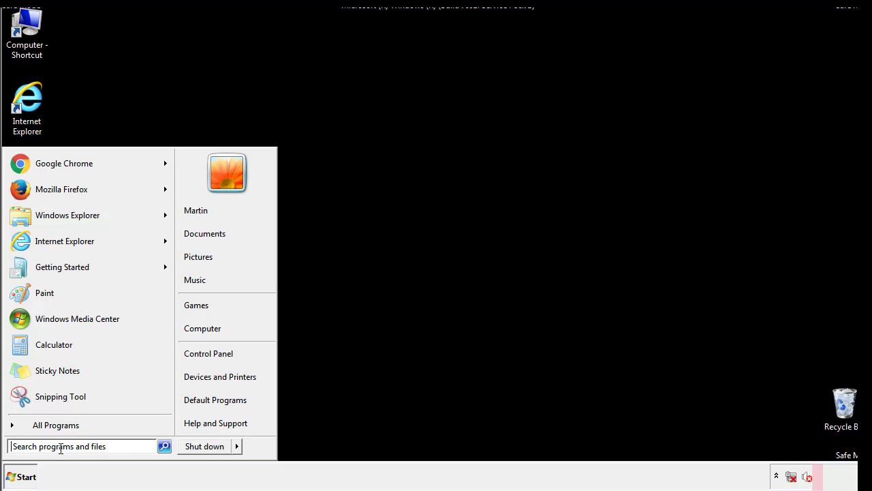
{"action": "type", "text": "reged"}
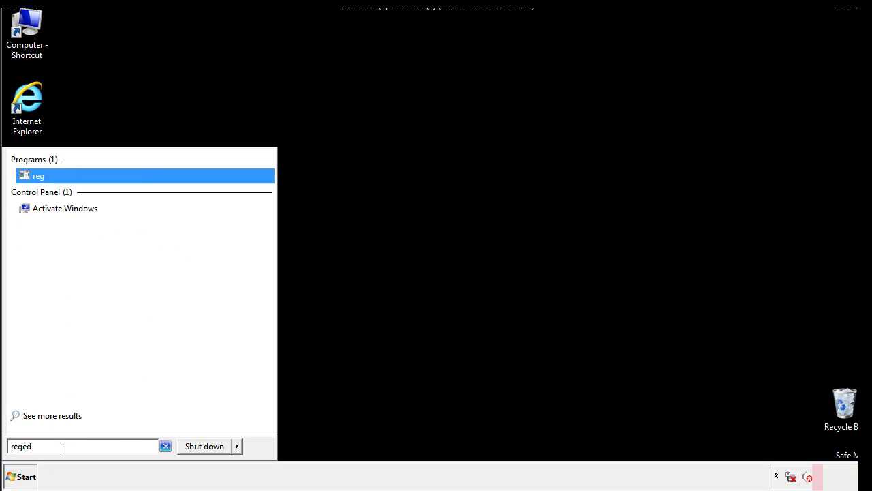
{"action": "type", "text": "it"}
{"action": "key", "text": "Return"}
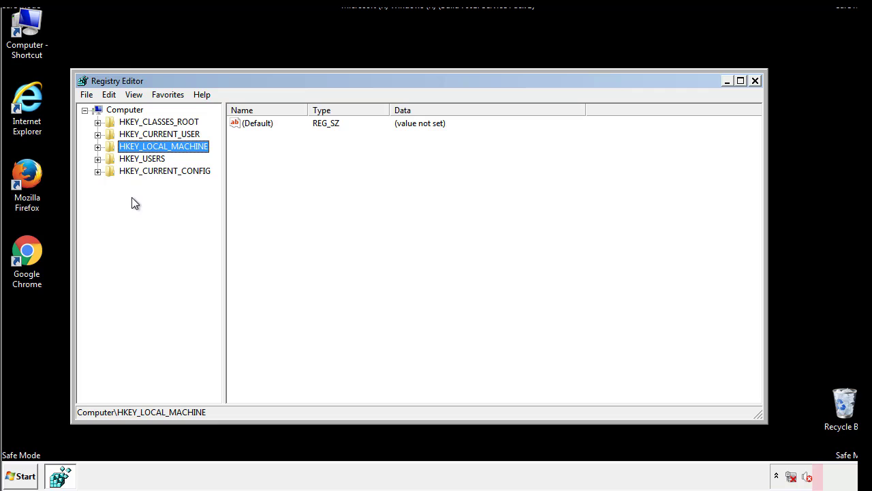
Step: Expand HKEY_LOCAL_MACHINE\SOFTWARE\Microsoft\Windows\CurrentVersion
{"action": "left_click", "coordinate": [98, 147]}
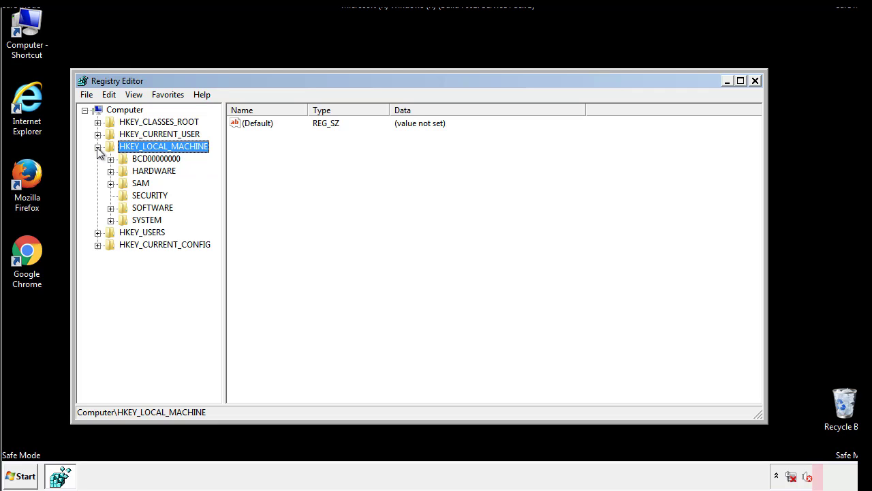
{"action": "left_click", "coordinate": [110, 209]}
{"action": "left_click_drag", "start_coordinate": [215, 201], "coordinate": [216, 225]}
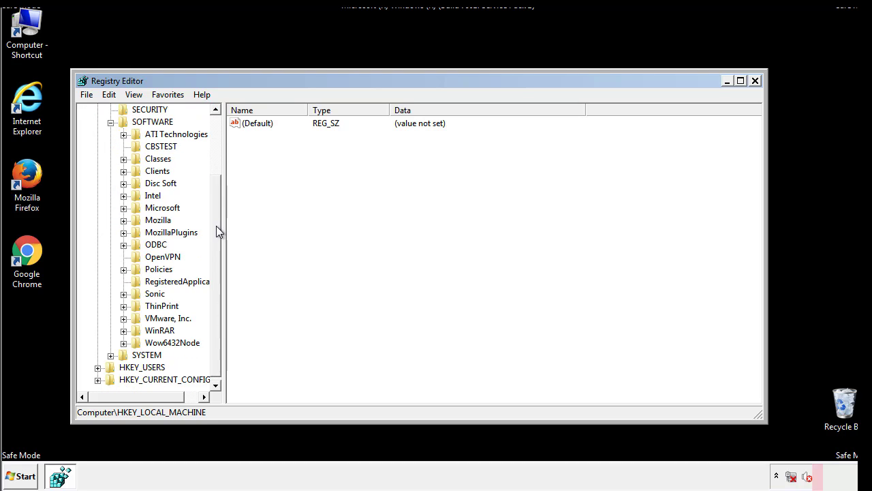
{"action": "left_click", "coordinate": [123, 209]}
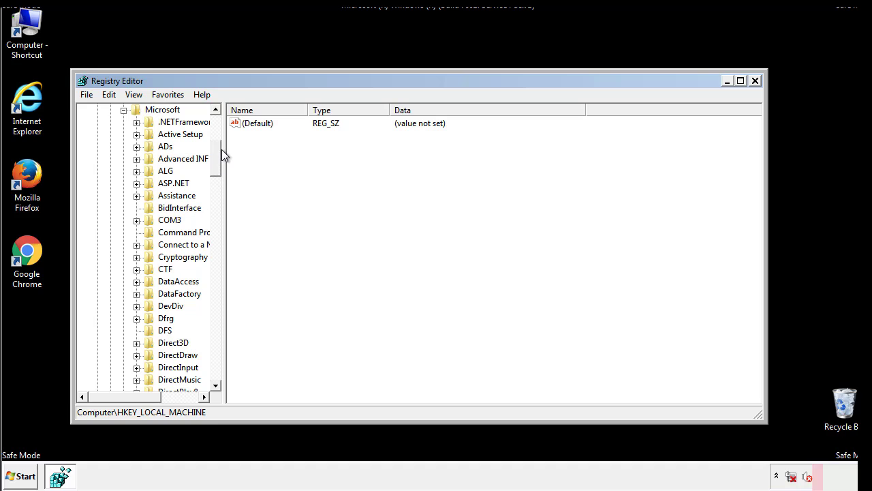
{"action": "left_click_drag", "start_coordinate": [214, 167], "coordinate": [217, 354]}
{"action": "left_click", "coordinate": [137, 208]}
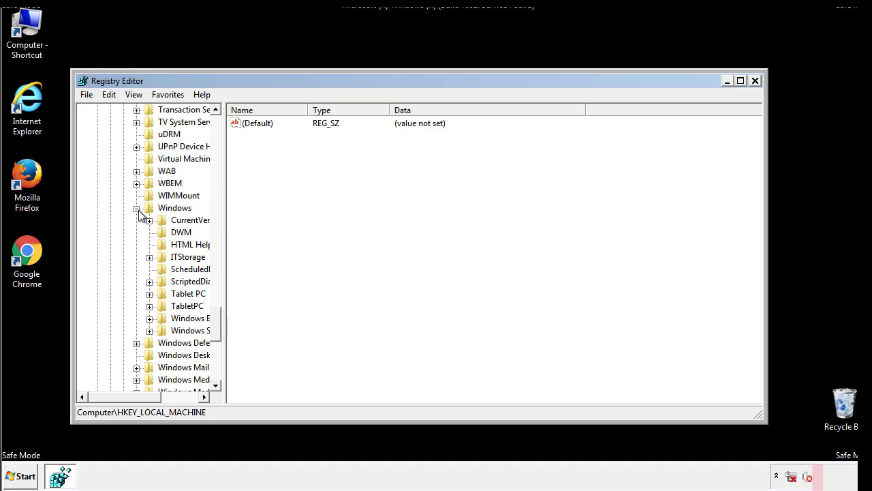
{"action": "left_click_drag", "start_coordinate": [120, 396], "coordinate": [140, 400]}
{"action": "left_click", "coordinate": [112, 220]}
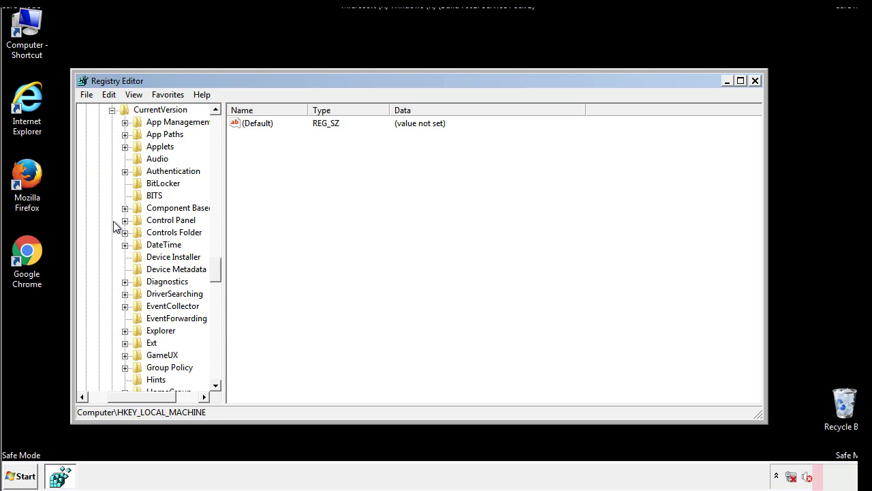
{"action": "left_click_drag", "start_coordinate": [220, 273], "coordinate": [216, 315]}
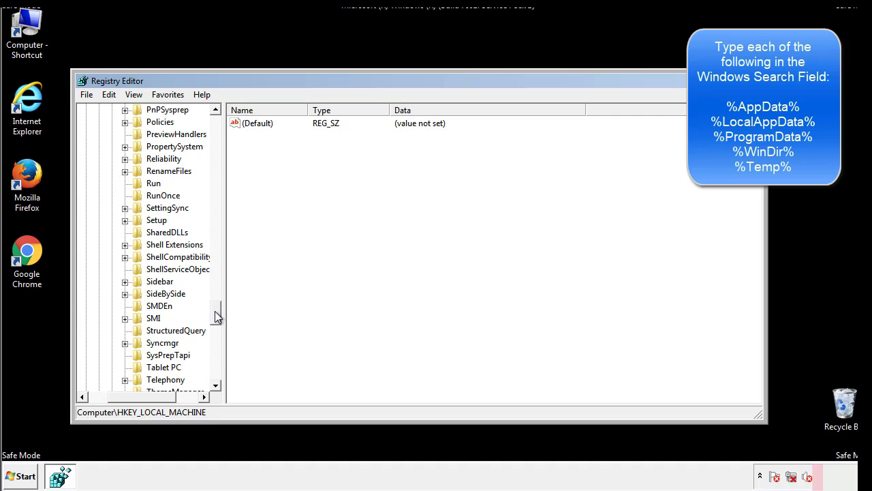
Step: Delete the tappi.loc value from HKLM CurrentVersion\Run and confirm with Yes
{"action": "left_click", "coordinate": [145, 184]}
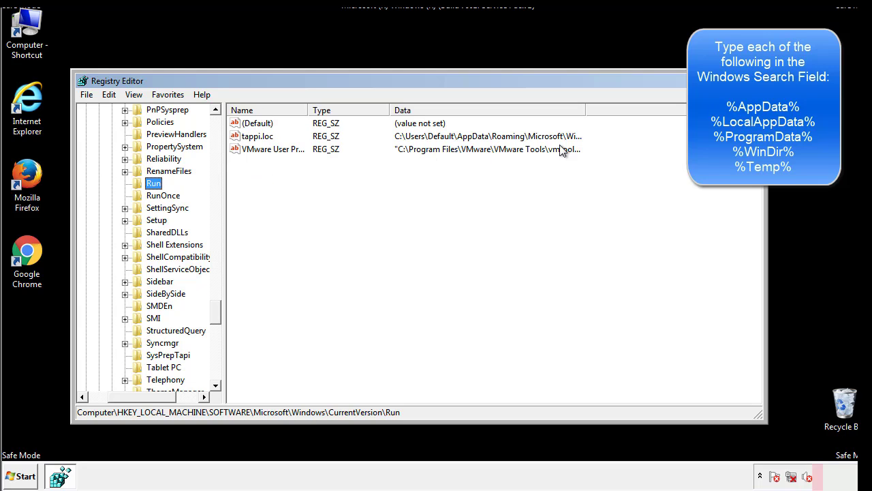
{"action": "left_click", "coordinate": [258, 140]}
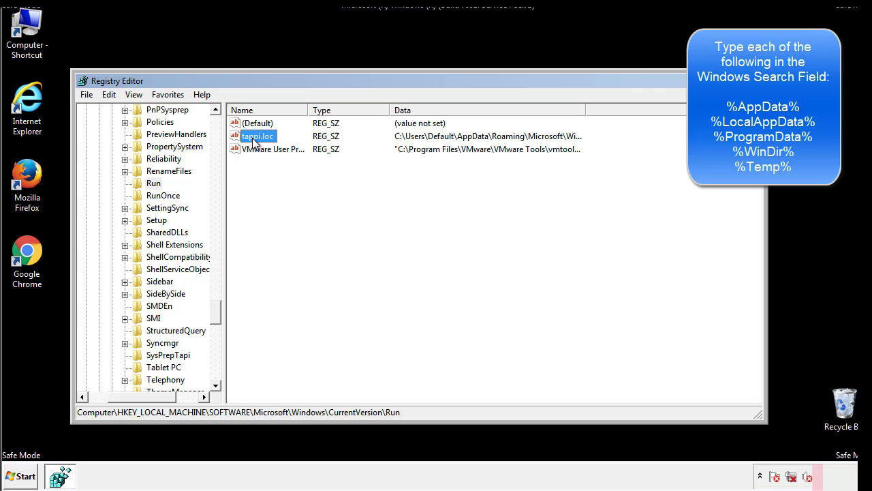
{"action": "right_click", "coordinate": [253, 139]}
{"action": "left_click", "coordinate": [272, 177]}
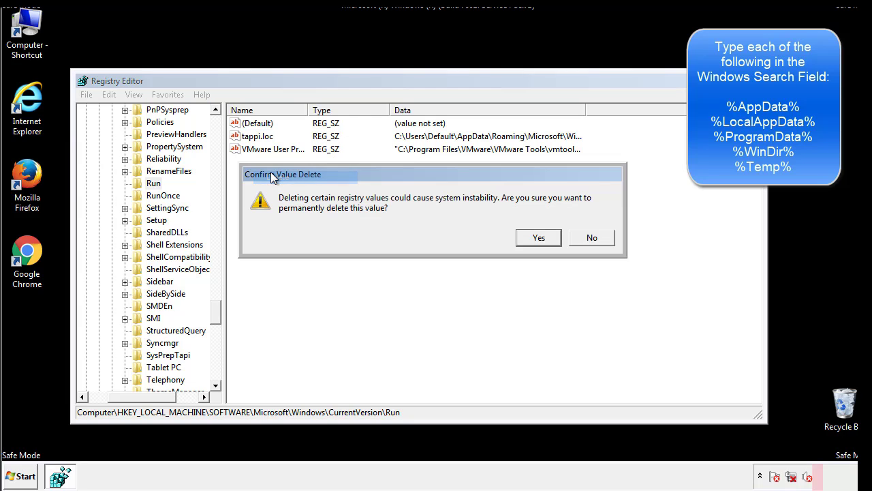
{"action": "left_click", "coordinate": [531, 239]}
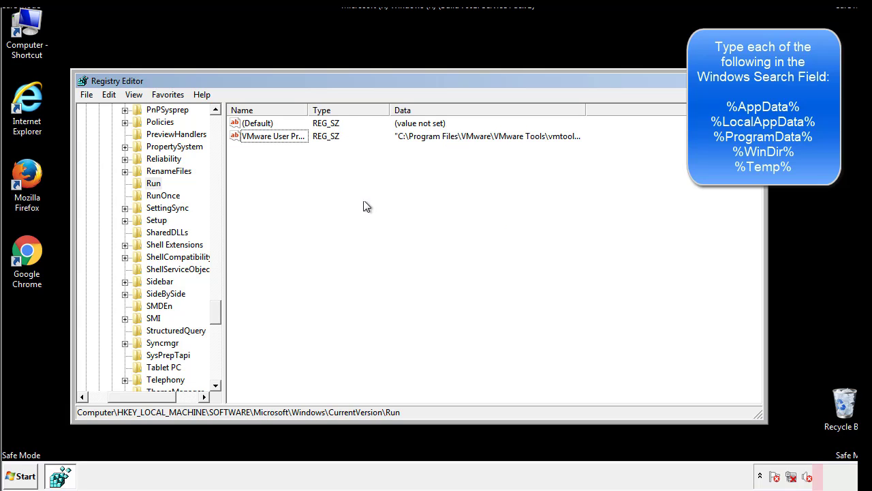
{"action": "left_click_drag", "start_coordinate": [215, 312], "coordinate": [215, 371]}
{"action": "left_click_drag", "start_coordinate": [145, 396], "coordinate": [107, 406]}
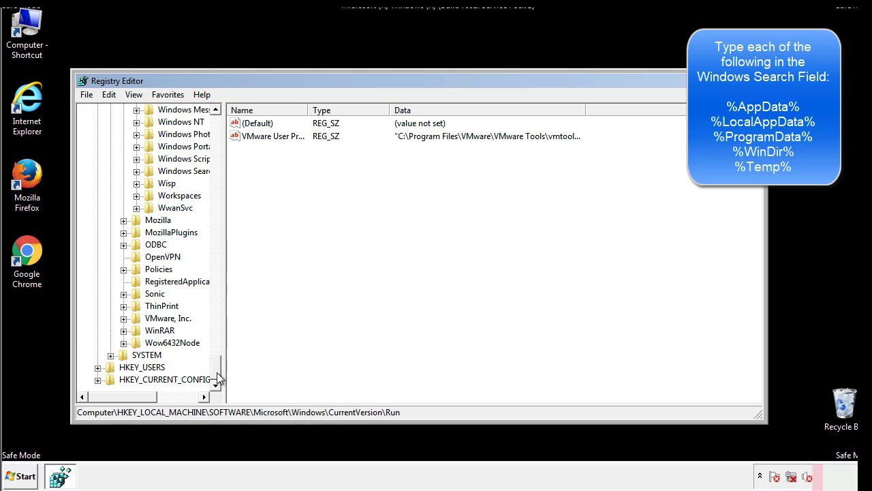
{"action": "left_click_drag", "start_coordinate": [219, 380], "coordinate": [223, 131]}
Step: Collapse HKLM and expand HKEY_CURRENT_USER\Software\Microsoft\Windows
{"action": "left_click", "coordinate": [98, 146]}
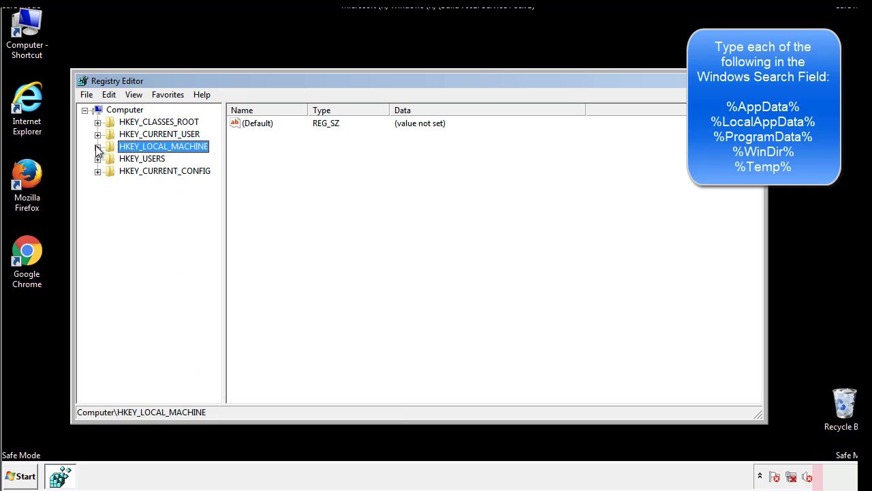
{"action": "left_click", "coordinate": [97, 134]}
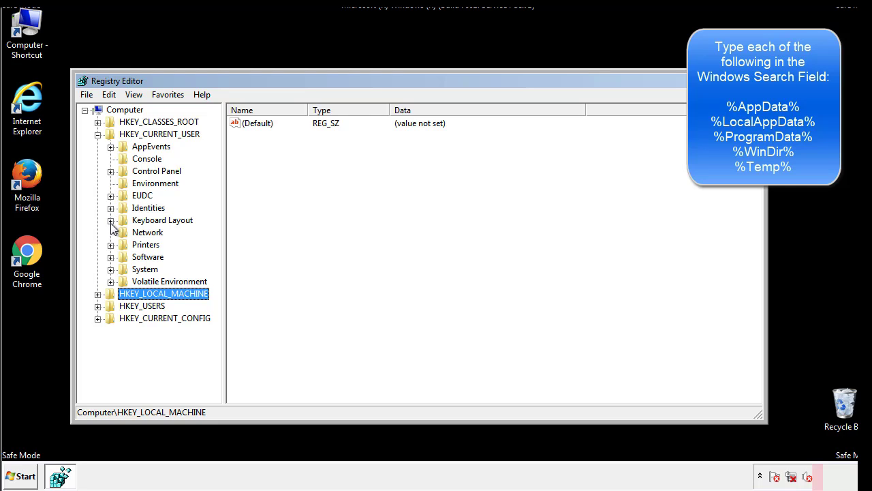
{"action": "left_click", "coordinate": [111, 259]}
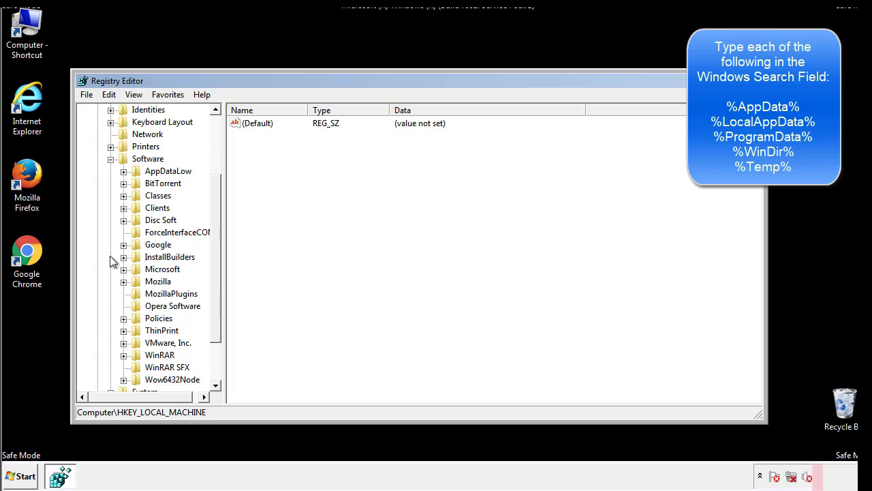
{"action": "left_click_drag", "start_coordinate": [214, 248], "coordinate": [214, 260]}
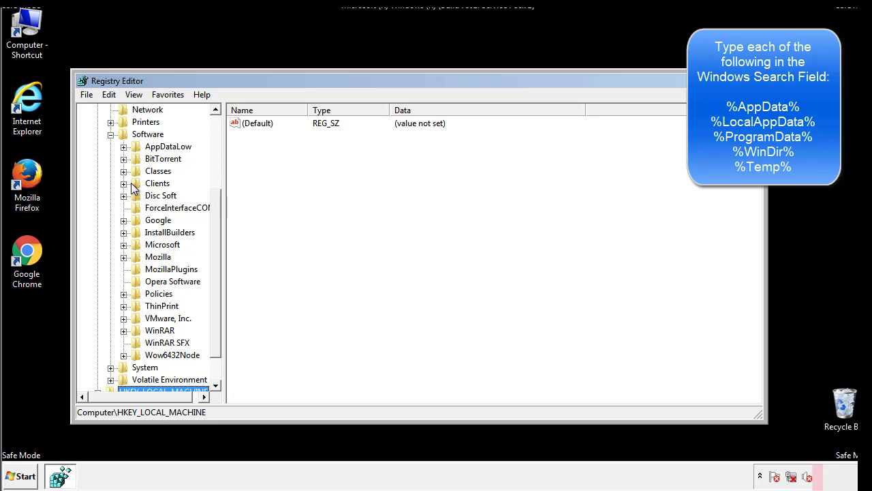
{"action": "left_click", "coordinate": [124, 245]}
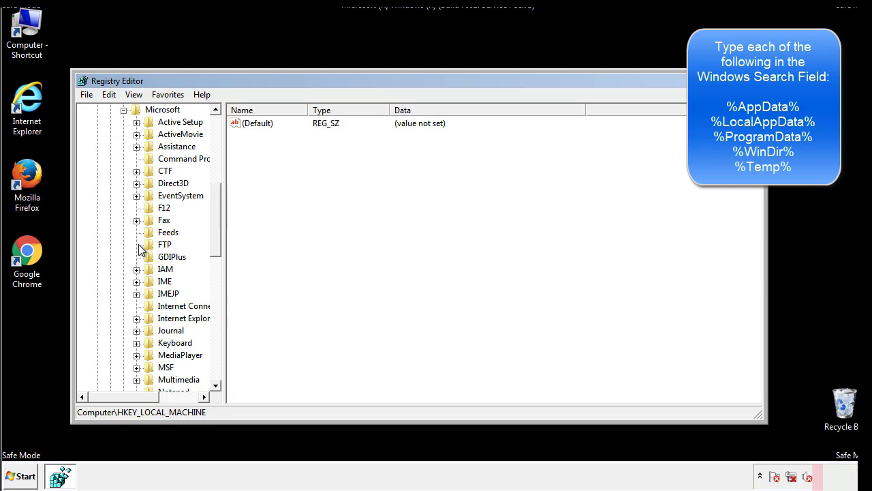
{"action": "left_click_drag", "start_coordinate": [214, 200], "coordinate": [214, 283]}
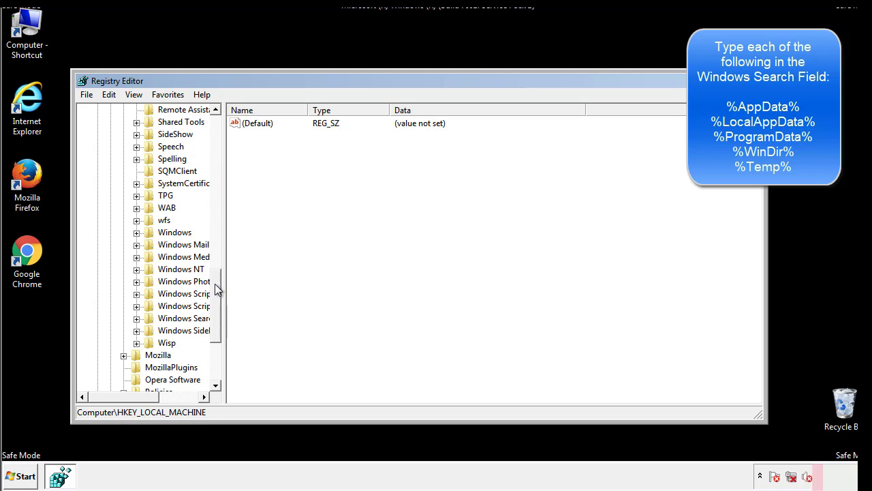
{"action": "left_click", "coordinate": [137, 233]}
Step: Check the current user's CurrentVersion\Run key, showing only DAEMON Tools, then collapse Windows
{"action": "left_click", "coordinate": [150, 246]}
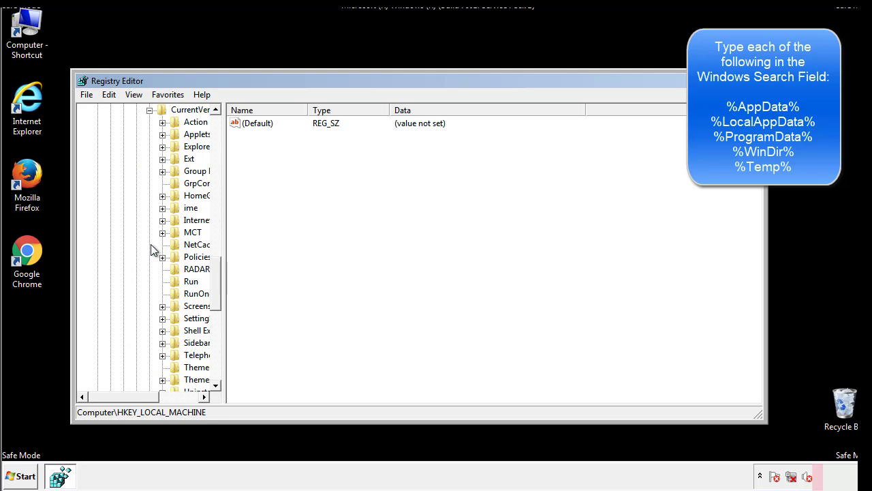
{"action": "left_click_drag", "start_coordinate": [132, 400], "coordinate": [153, 396]}
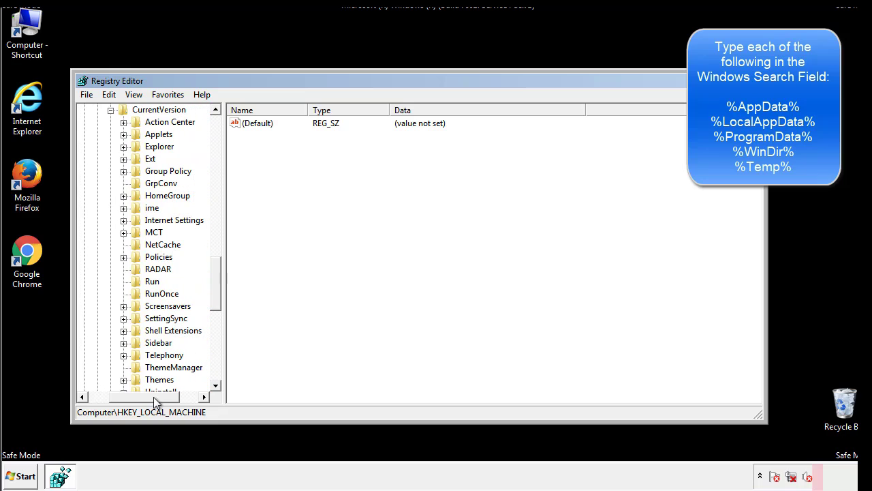
{"action": "left_click", "coordinate": [148, 277]}
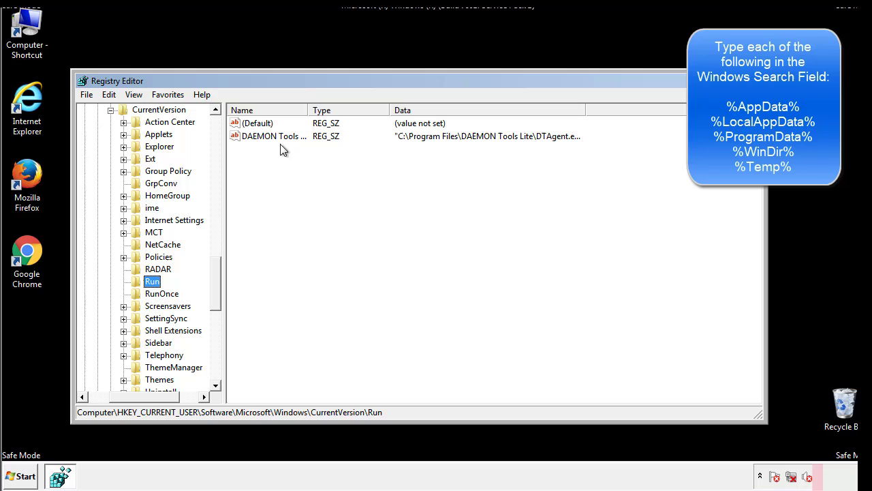
{"action": "left_click", "coordinate": [273, 123]}
{"action": "left_click_drag", "start_coordinate": [145, 396], "coordinate": [123, 396]}
{"action": "left_click_drag", "start_coordinate": [220, 296], "coordinate": [215, 284]}
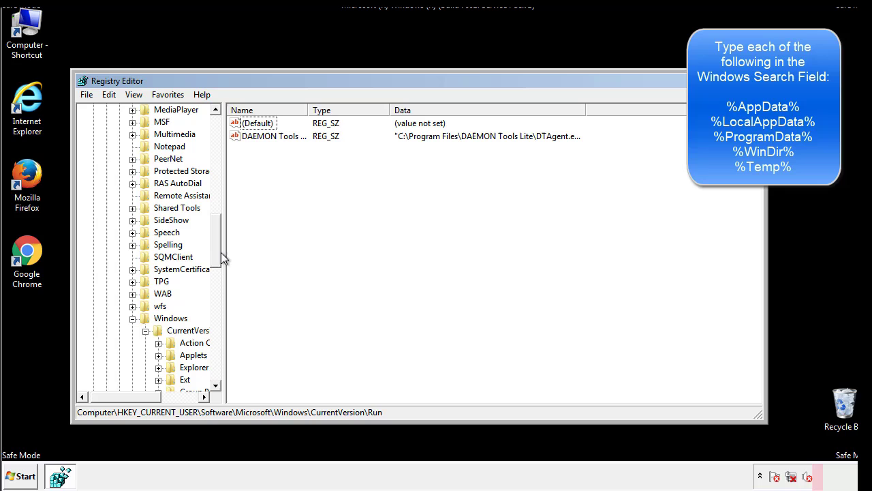
{"action": "left_click", "coordinate": [133, 318]}
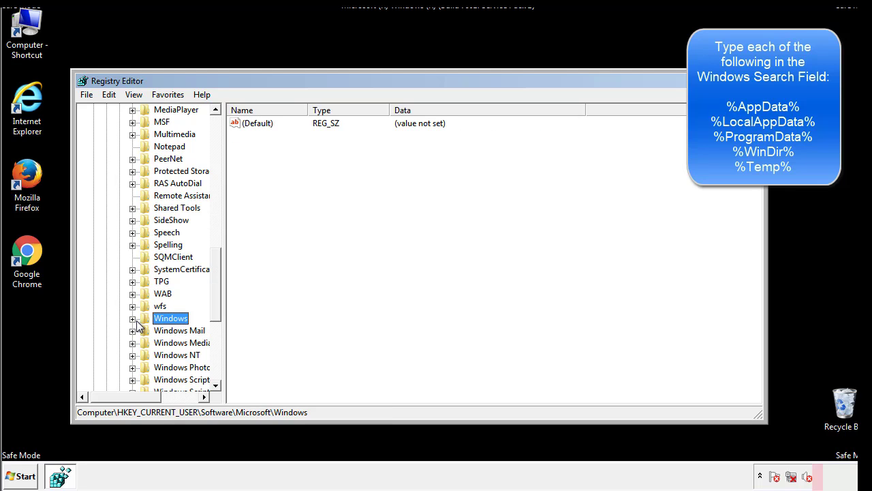
Step: Search the registry for '%tem' using Edit > Find
{"action": "left_click_drag", "start_coordinate": [219, 304], "coordinate": [219, 169]}
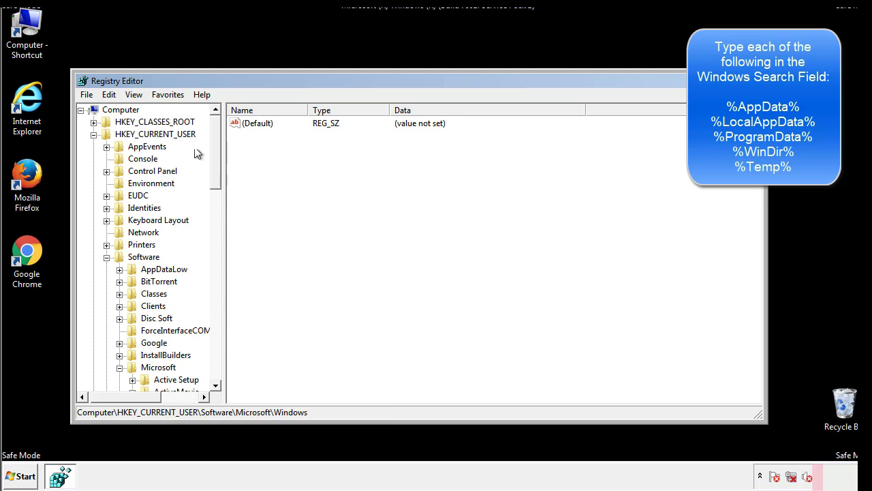
{"action": "left_click", "coordinate": [110, 95]}
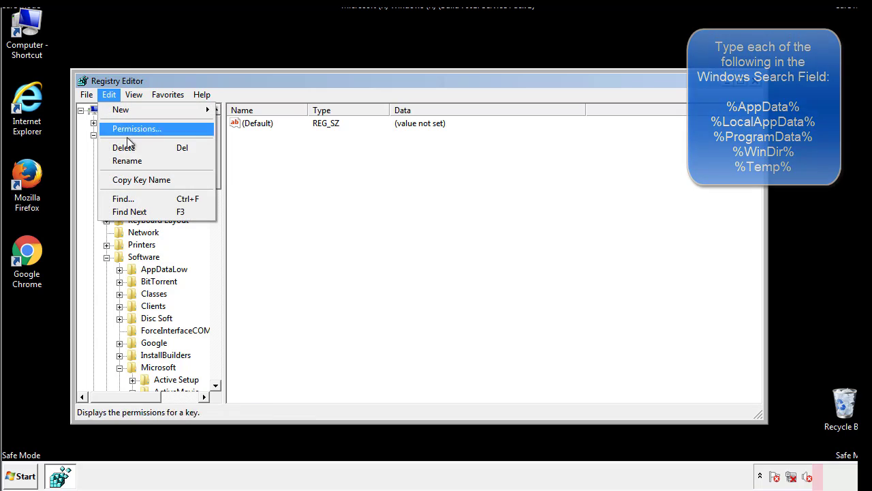
{"action": "left_click", "coordinate": [123, 198]}
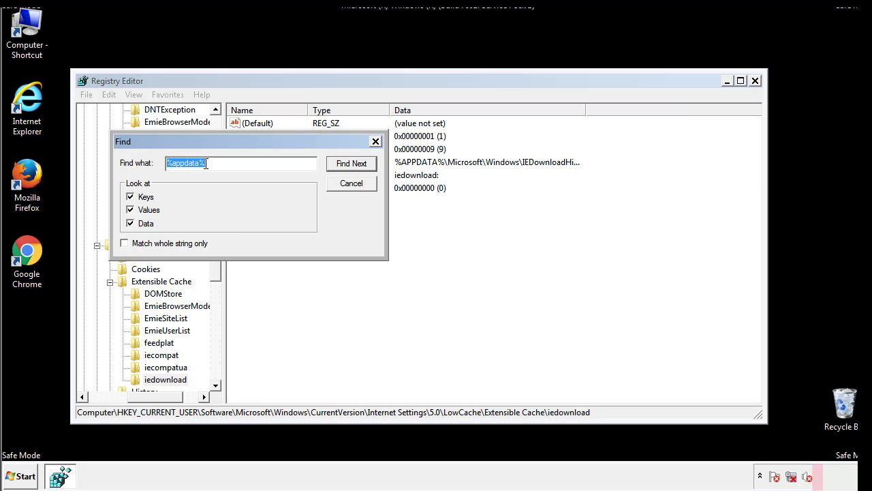
{"action": "type", "text": "%temp%"}
{"action": "key", "text": "Return"}
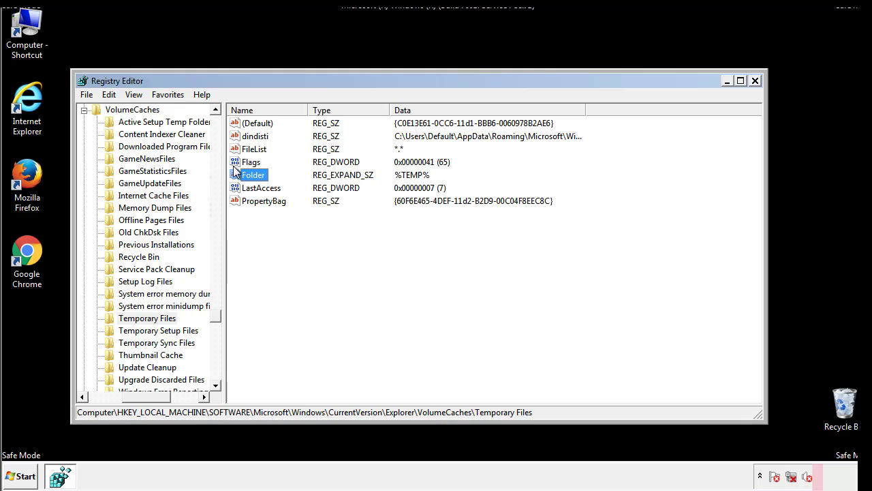
Step: Delete all values in the Temporary Files key, including dindisti, leaving only (Default)
{"action": "left_click", "coordinate": [357, 236]}
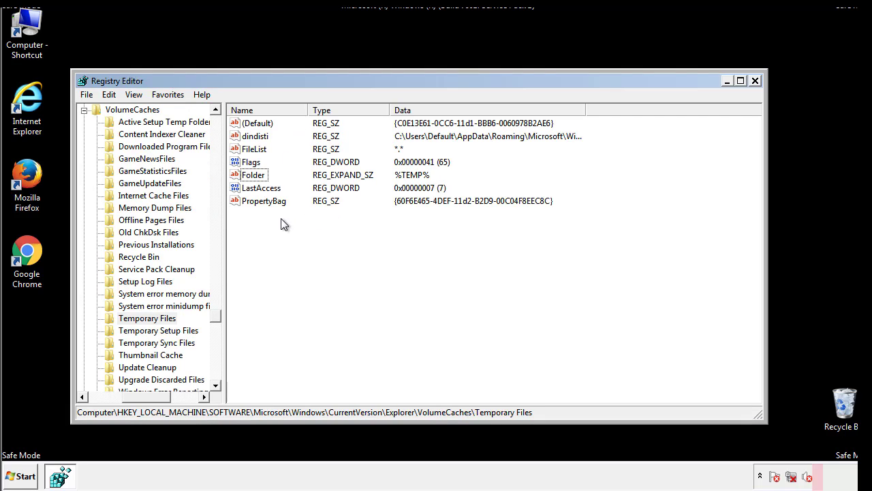
{"action": "left_click_drag", "start_coordinate": [282, 221], "coordinate": [247, 124]}
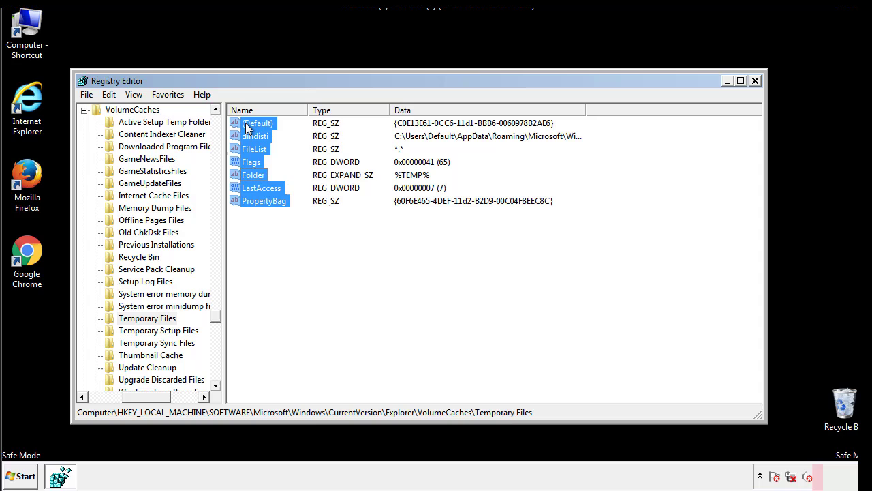
{"action": "right_click", "coordinate": [247, 124]}
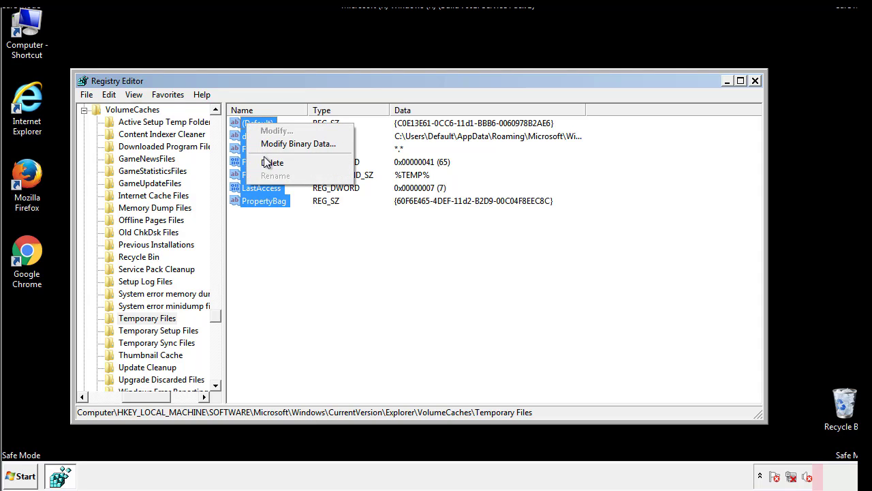
{"action": "left_click", "coordinate": [266, 162]}
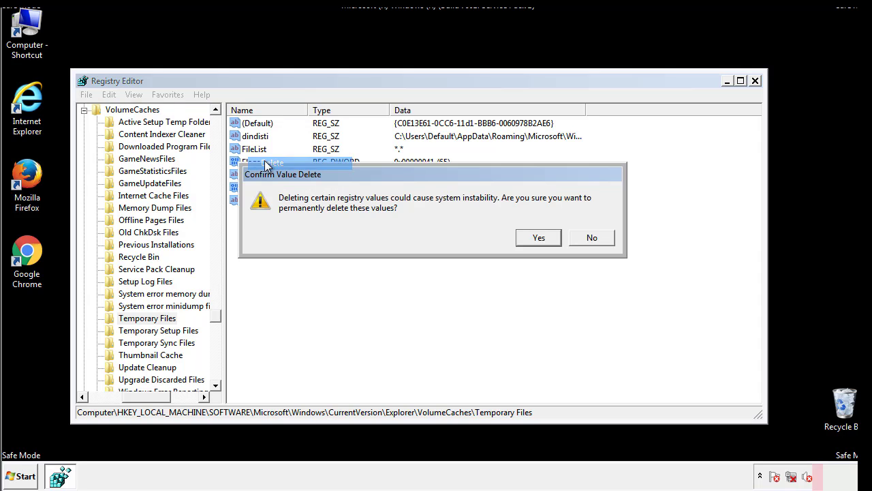
{"action": "left_click", "coordinate": [539, 238]}
{"action": "left_click", "coordinate": [304, 168]}
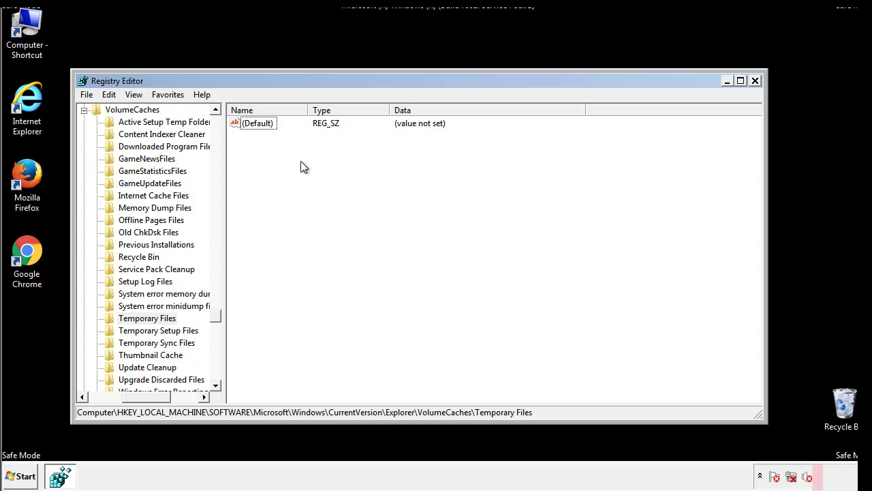
Step: Close Registry Editor and relaunch System Configuration through a 'msconfig' Start search
{"action": "left_click", "coordinate": [756, 81]}
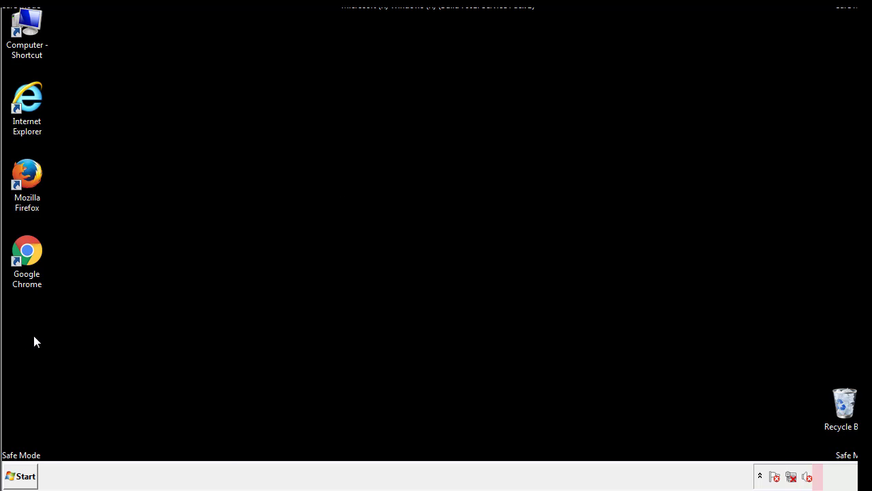
{"action": "left_click", "coordinate": [12, 479]}
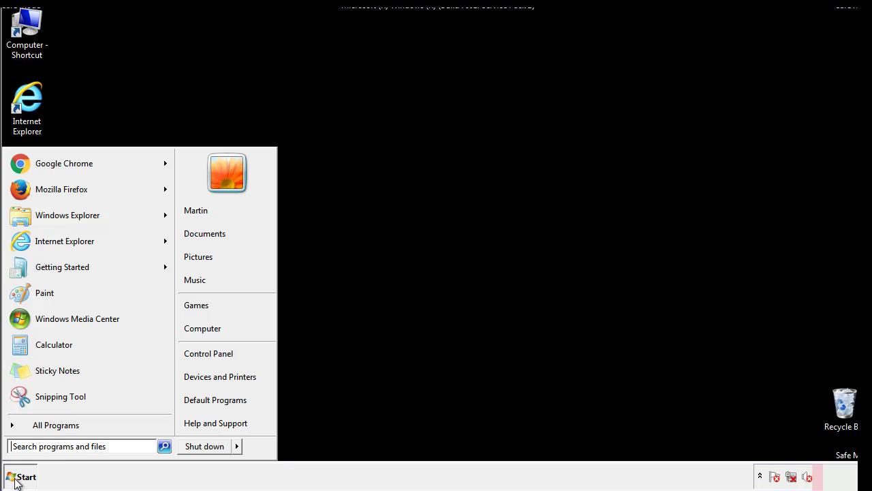
{"action": "left_click", "coordinate": [47, 446]}
{"action": "type", "text": "mscon"}
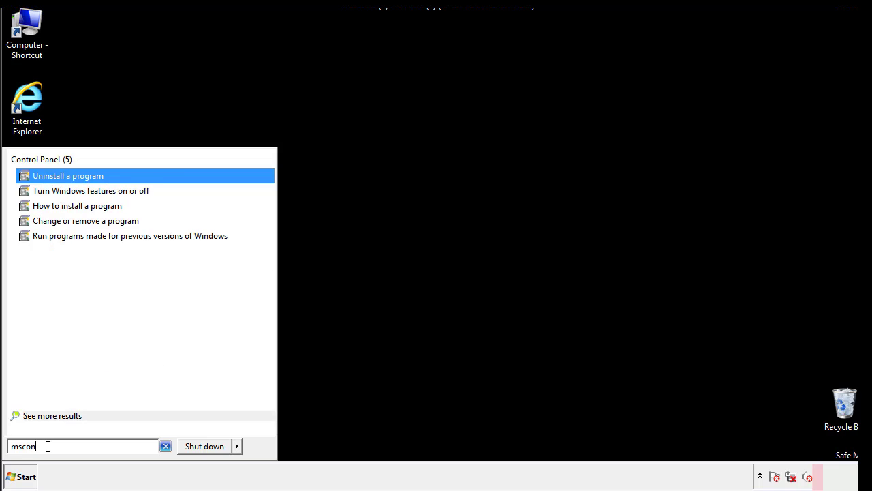
{"action": "type", "text": "fig"}
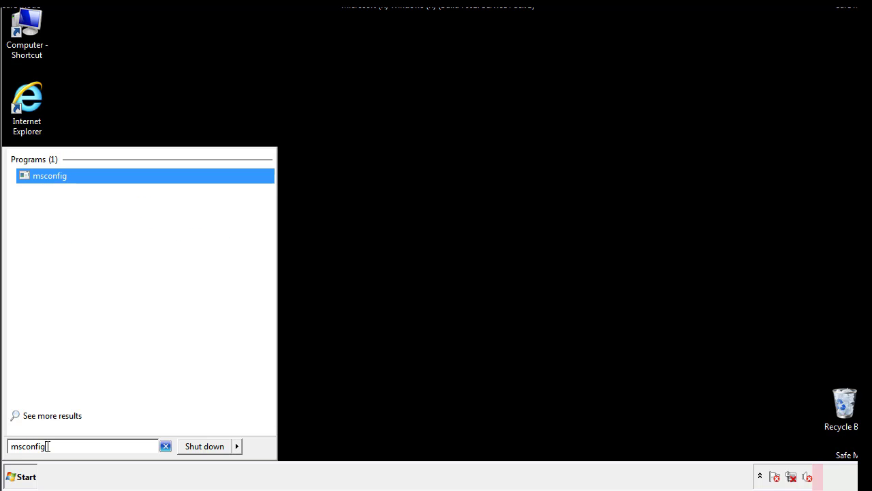
{"action": "key", "text": "Return"}
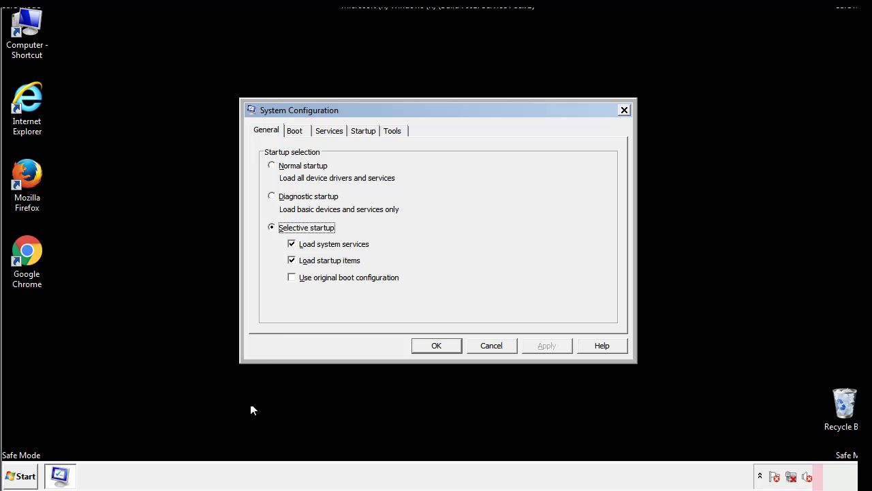
Step: Clear the Safe boot option on the Boot tab, apply it, and restart Windows
{"action": "left_click", "coordinate": [295, 130]}
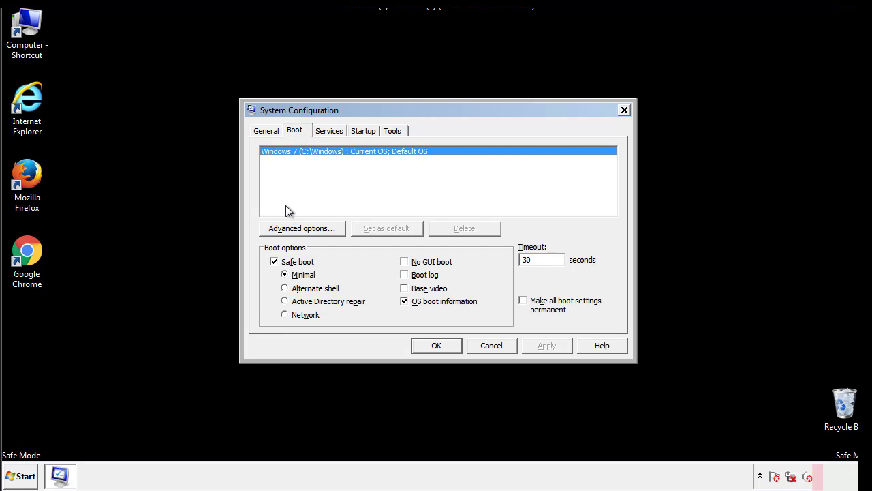
{"action": "left_click", "coordinate": [275, 262]}
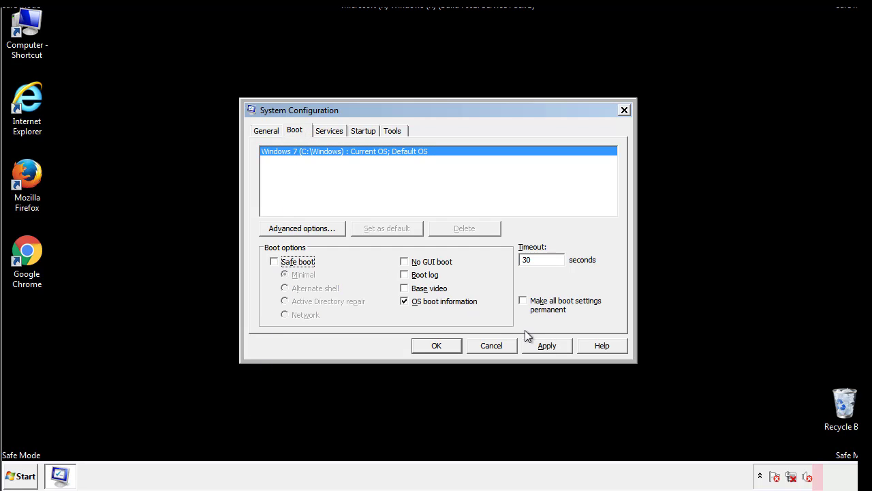
{"action": "left_click", "coordinate": [548, 345]}
{"action": "left_click", "coordinate": [433, 345]}
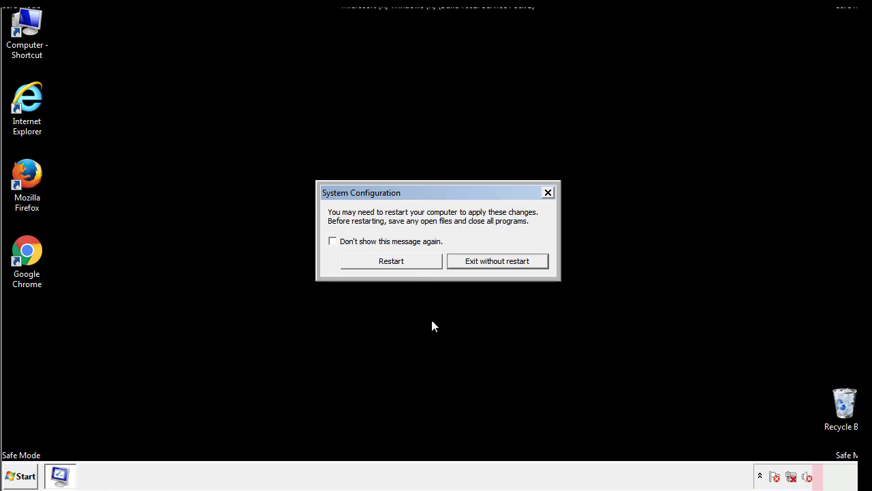
{"action": "left_click", "coordinate": [403, 266]}
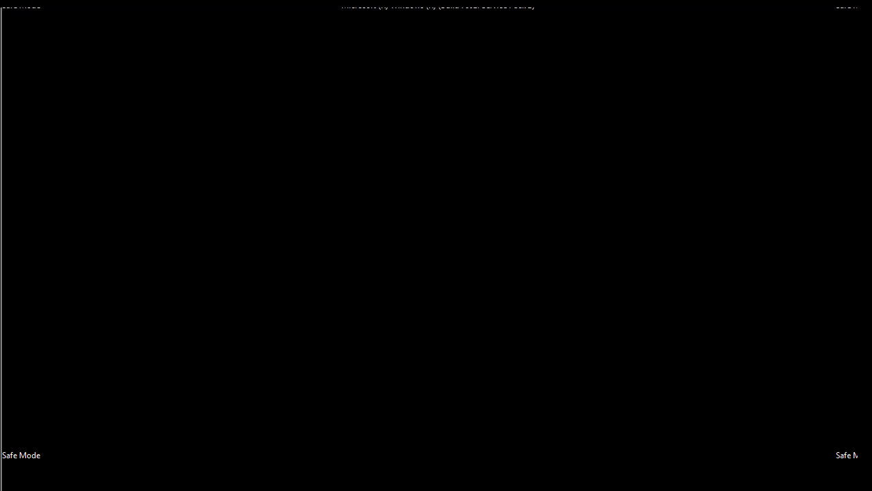